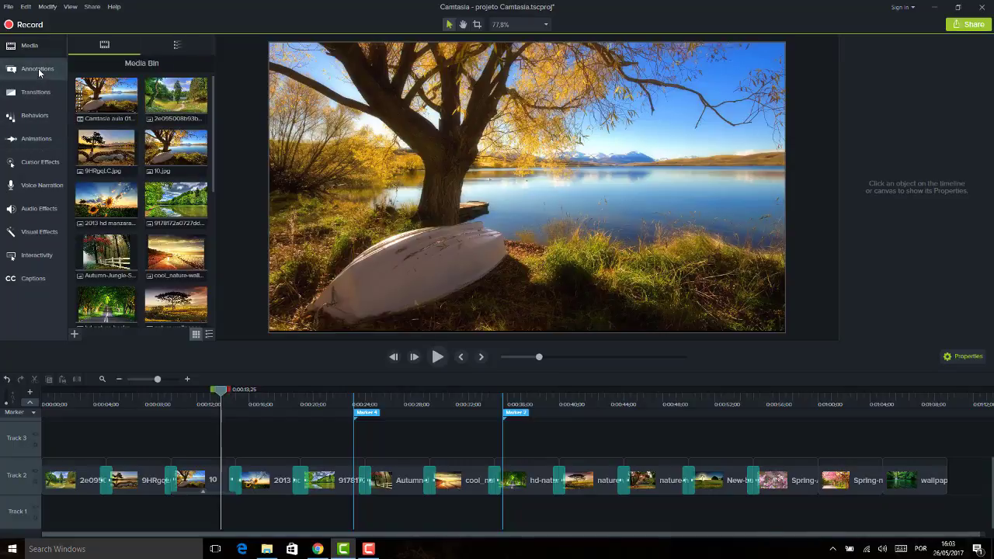
# Add the yellow speech bubble callout over the tree and boat area of the image and set its text to TESTE
pyautogui.click(38, 68)
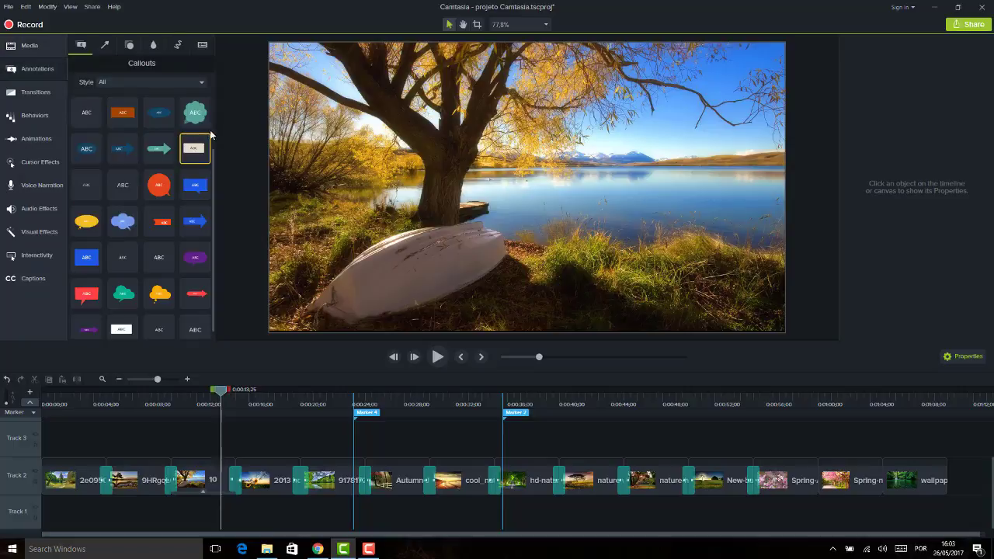
pyautogui.moveTo(211, 166); pyautogui.dragTo(212, 90)
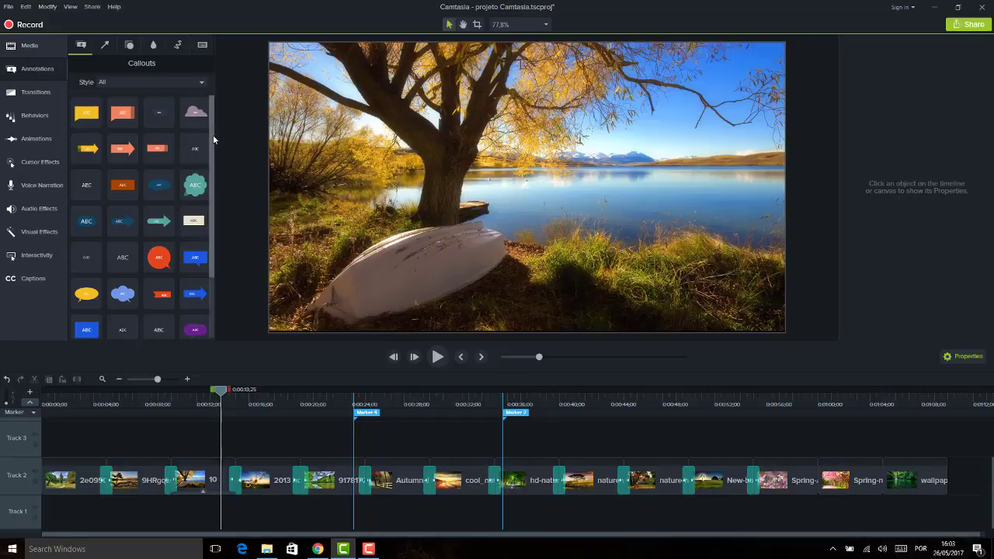
pyautogui.moveTo(213, 134); pyautogui.dragTo(213, 258)
pyautogui.moveTo(216, 179); pyautogui.dragTo(215, 93)
pyautogui.moveTo(221, 154); pyautogui.dragTo(213, 105)
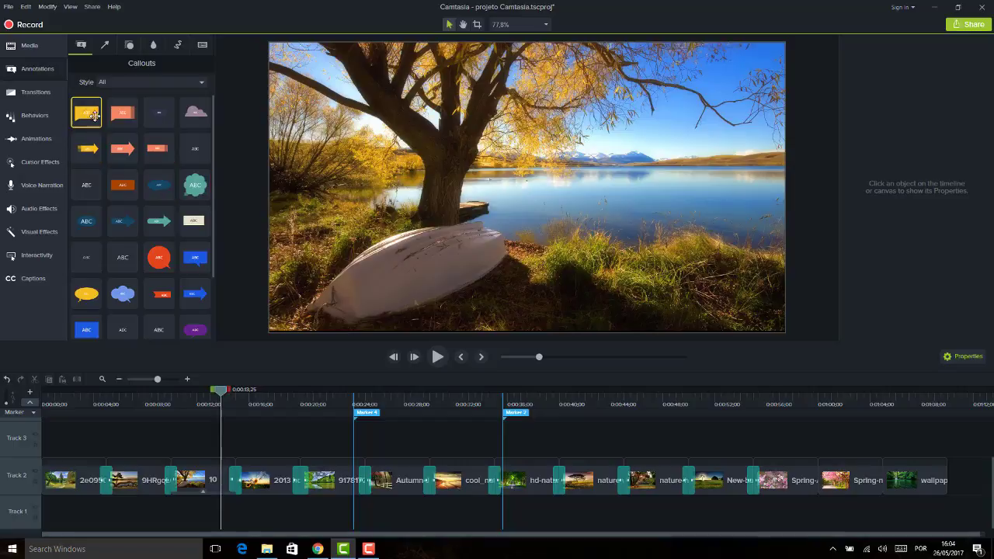
pyautogui.moveTo(91, 115); pyautogui.dragTo(379, 194)
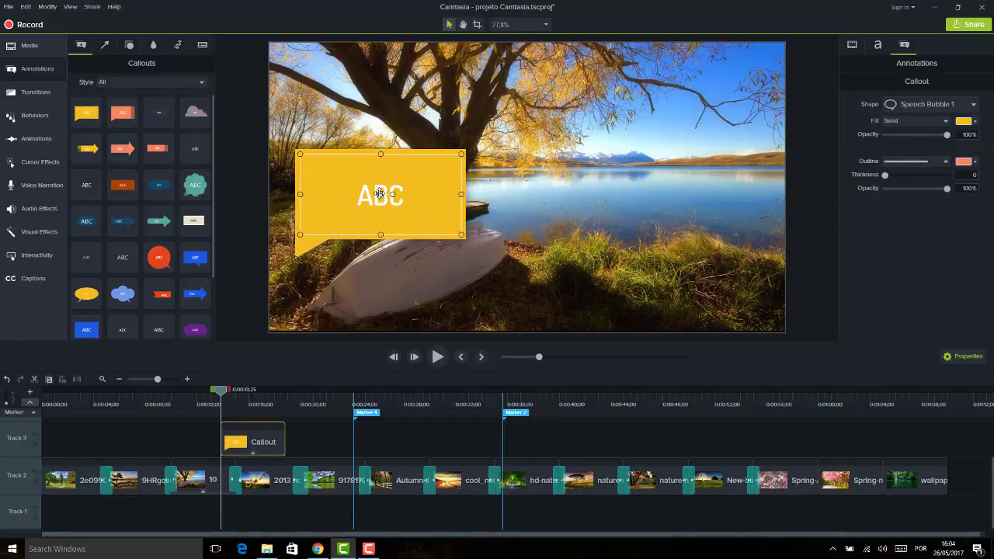
pyautogui.doubleClick(369, 196)
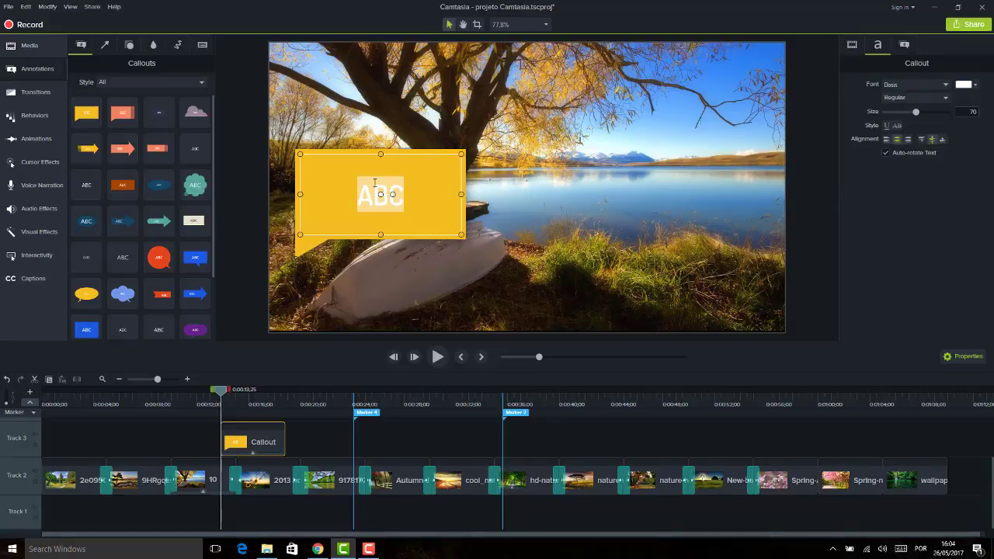
pyautogui.write('TESTE')
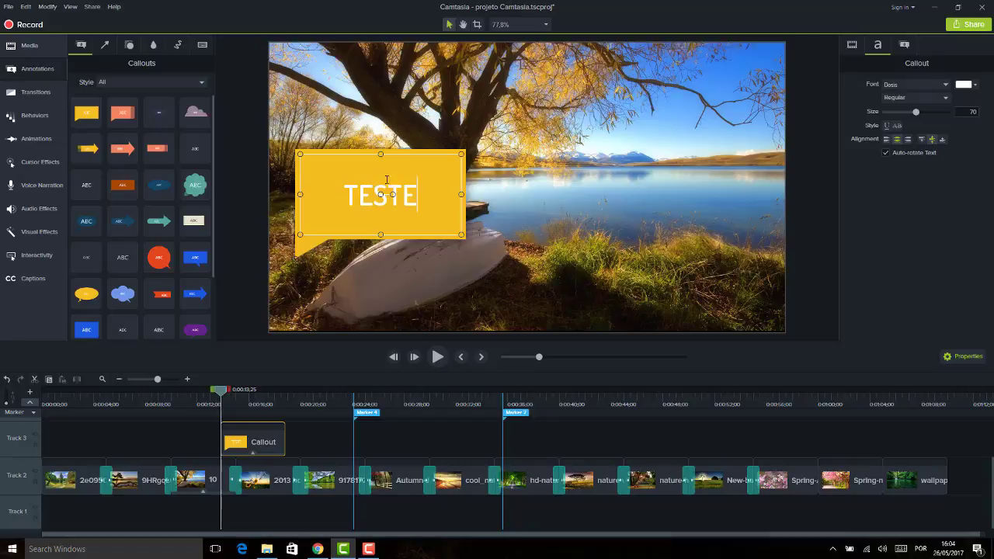
# Enlarge the TESTE callout slightly from its lower-right corner, keeping its scale at 100%
pyautogui.click(852, 46)
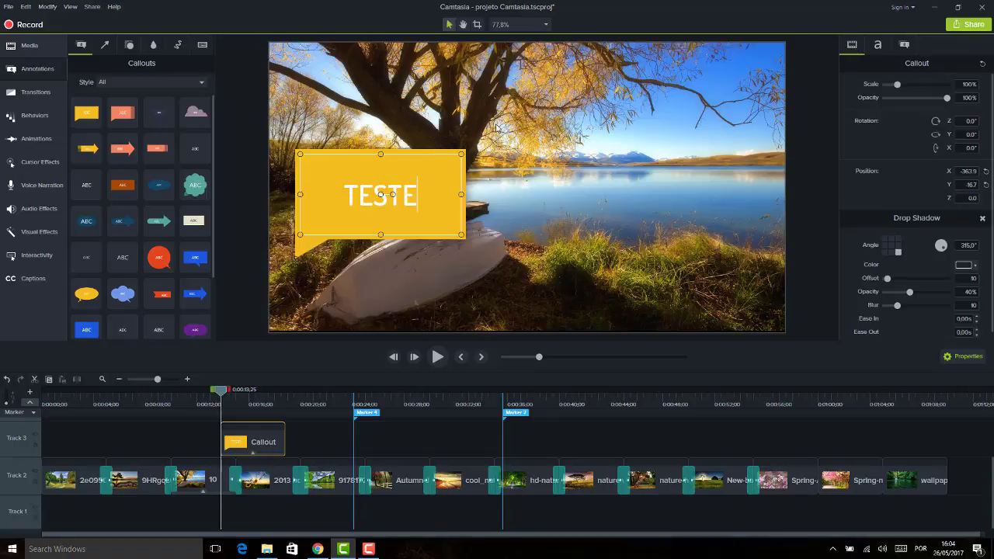
pyautogui.moveTo(897, 83); pyautogui.dragTo(897, 84)
pyautogui.click(462, 234)
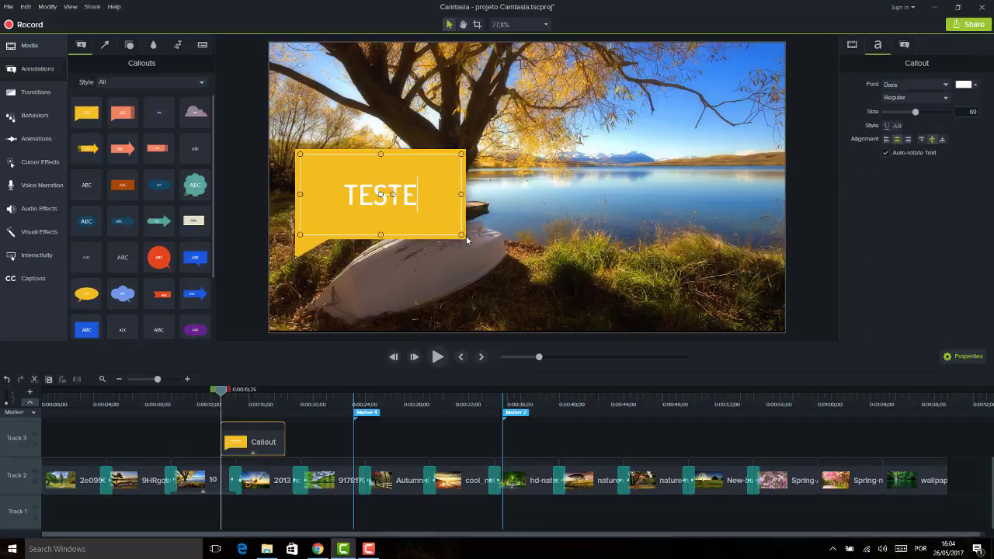
pyautogui.moveTo(462, 234); pyautogui.dragTo(469, 237)
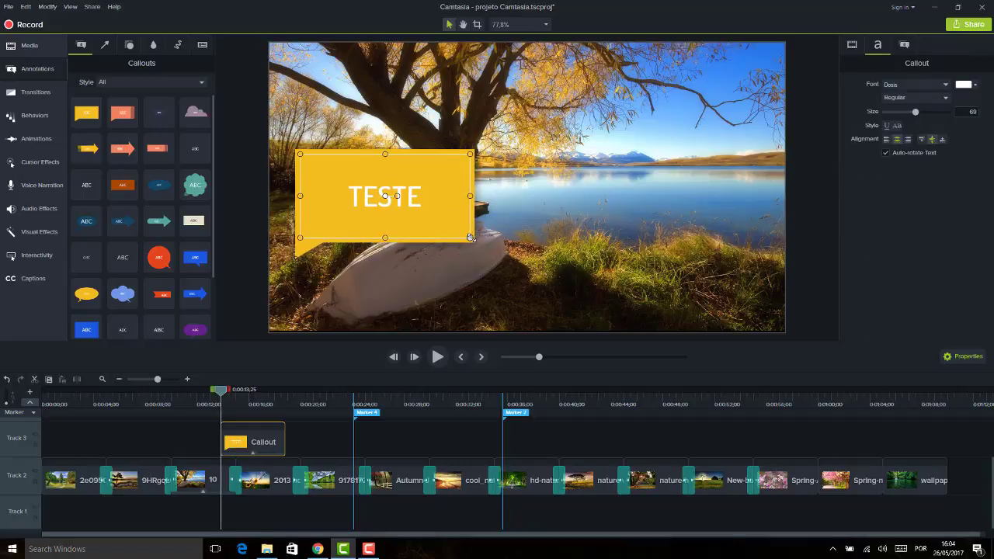
# Try changing the callout's opacity and moving it on the canvas, restoring both
pyautogui.click(857, 47)
pyautogui.moveTo(947, 99)
pyautogui.mouseDown()
pyautogui.moveTo(897, 102)
pyautogui.moveTo(946, 97)
pyautogui.mouseUp()
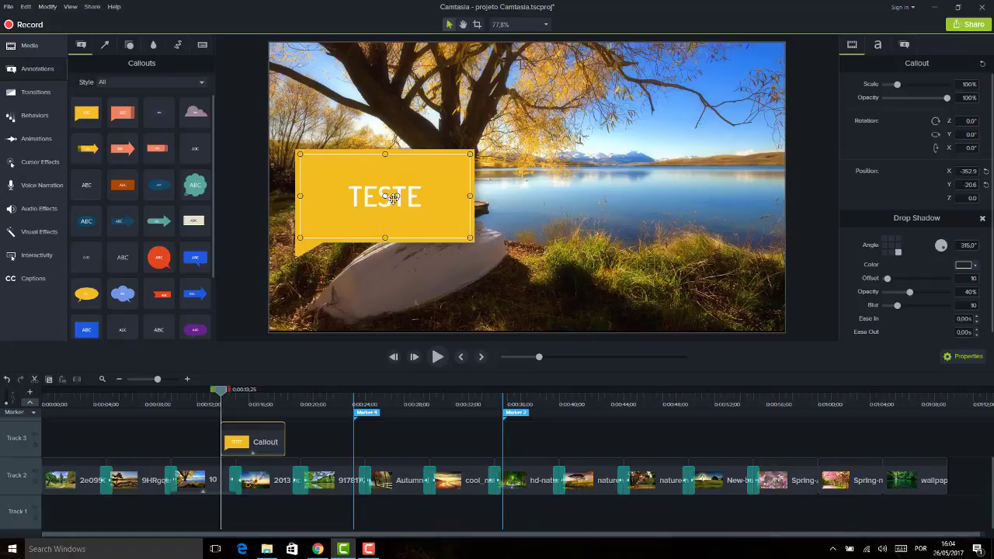
pyautogui.moveTo(394, 198); pyautogui.dragTo(424, 195)
# Try drop shadow angles of 45° and 225° on the callout and return the angle to 315°
pyautogui.click(562, 168)
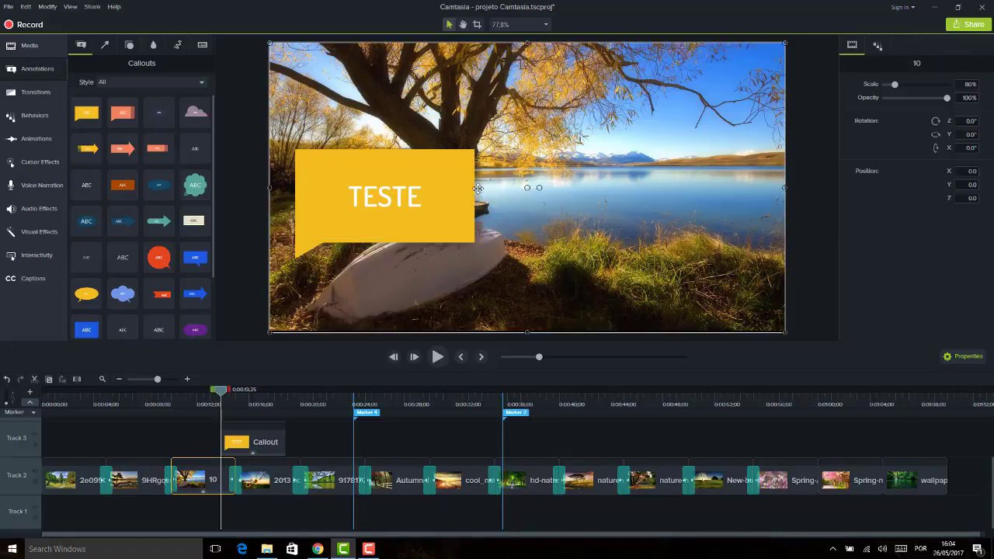
pyautogui.click(420, 188)
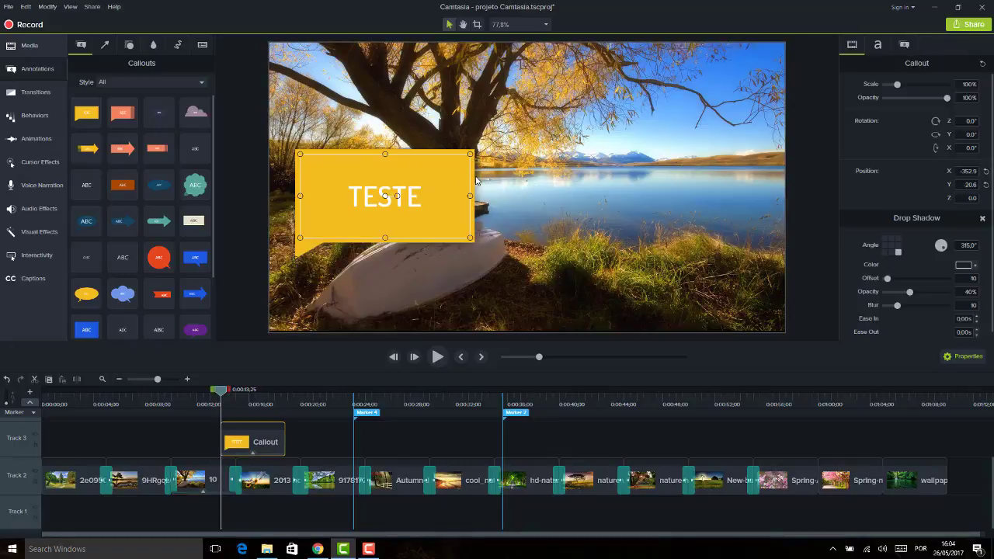
pyautogui.click(898, 245)
pyautogui.click(897, 241)
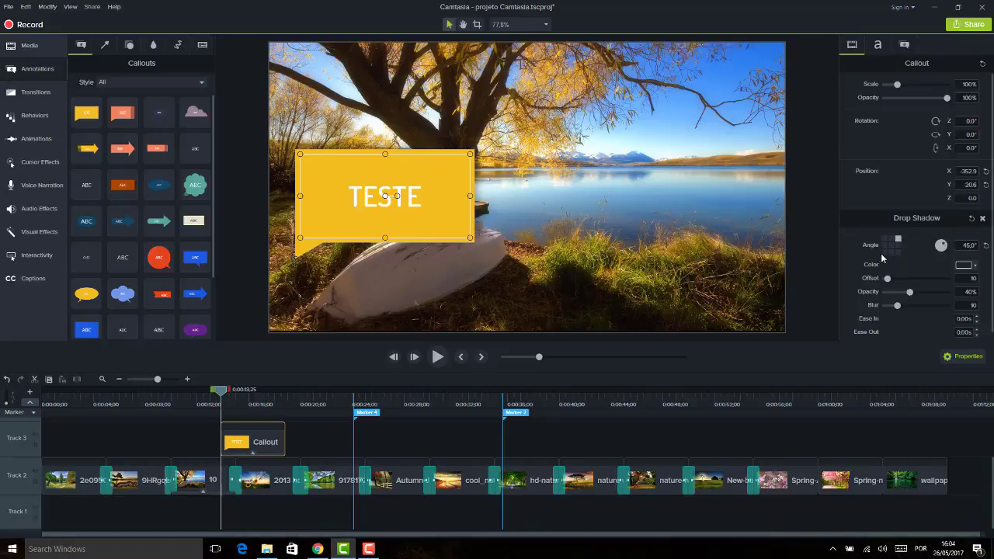
pyautogui.click(882, 253)
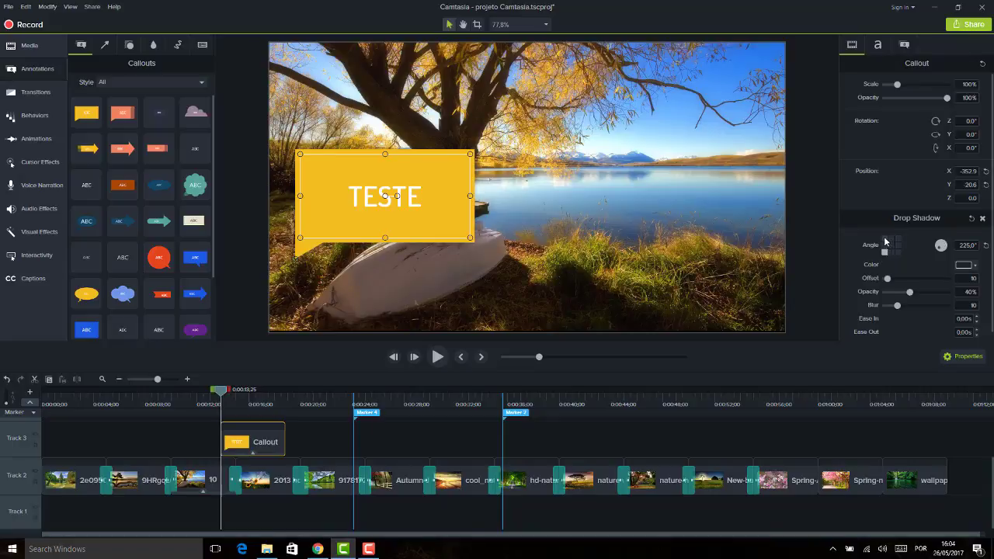
pyautogui.click(898, 252)
# Try a green drop shadow on the callout and change the shadow colour back to black
pyautogui.click(971, 265)
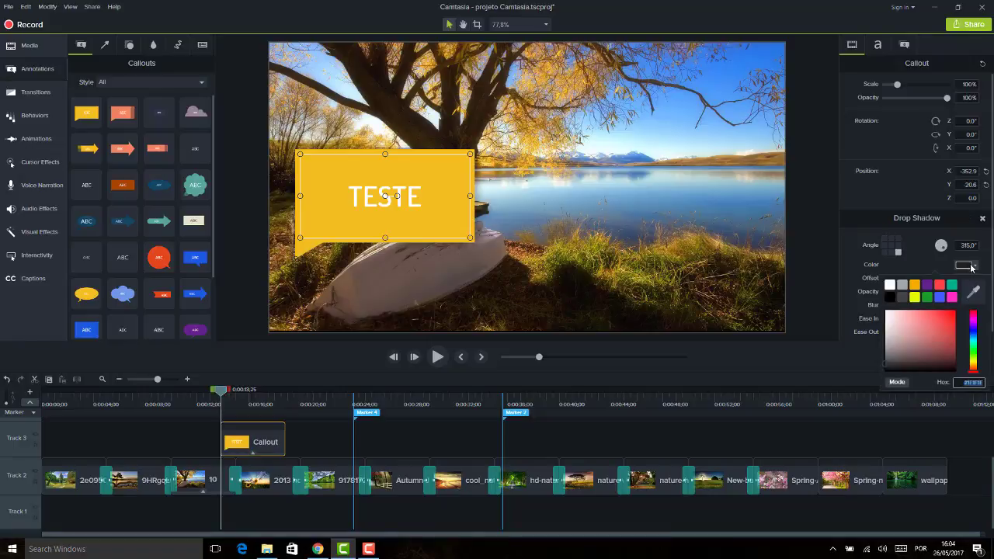
pyautogui.click(927, 297)
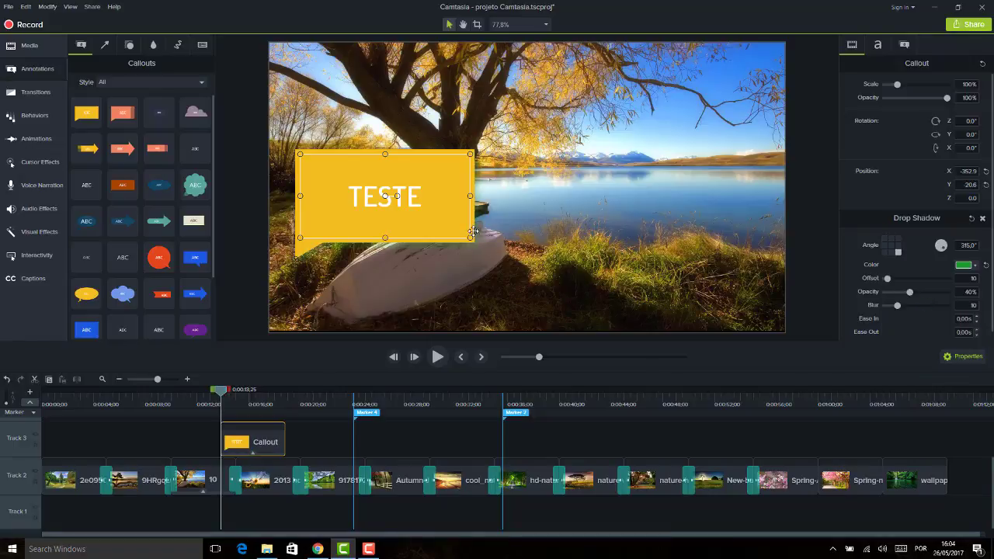
pyautogui.click(963, 266)
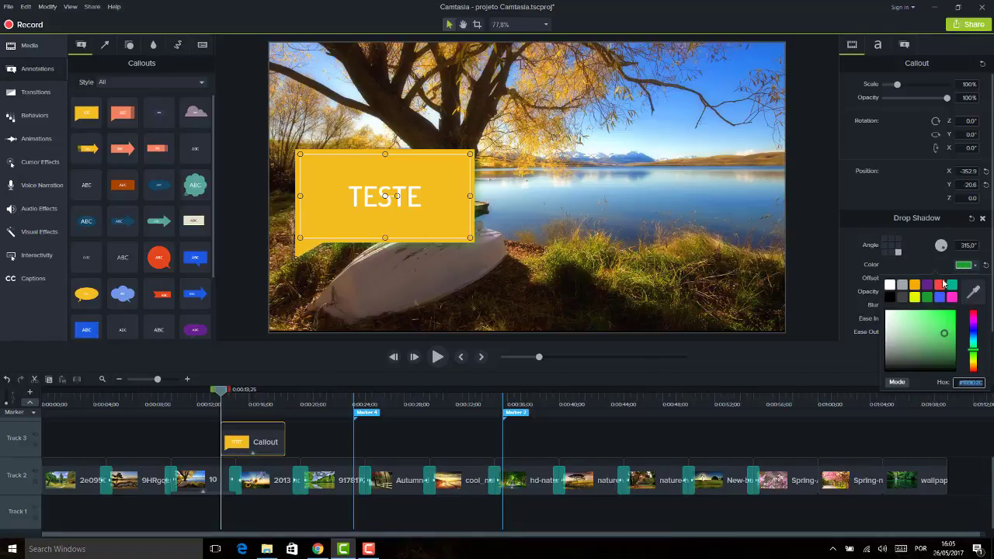
pyautogui.click(889, 297)
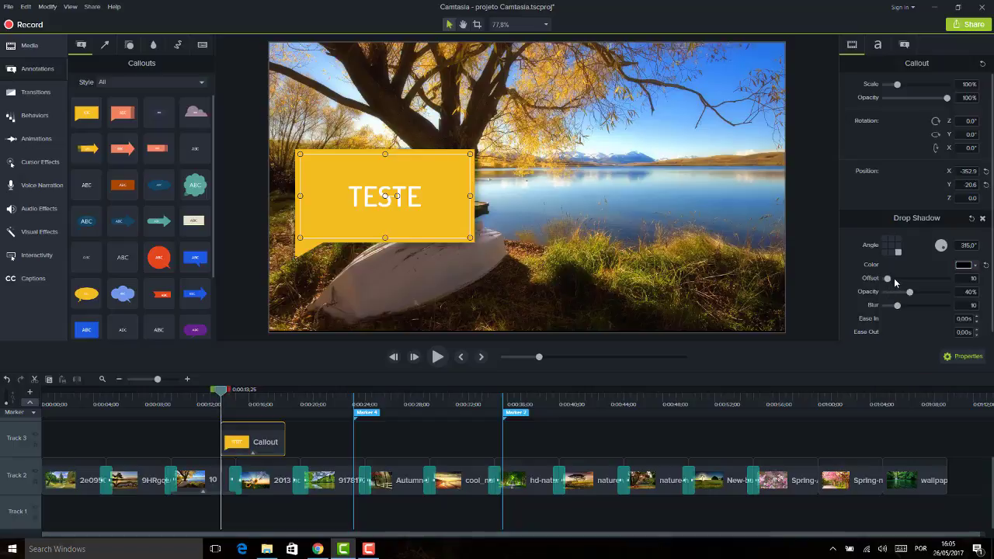
# Try a drop shadow offset of 48, opacity of 34% and blur of 7, and reset them to their defaults
pyautogui.moveTo(892, 284); pyautogui.dragTo(892, 308)
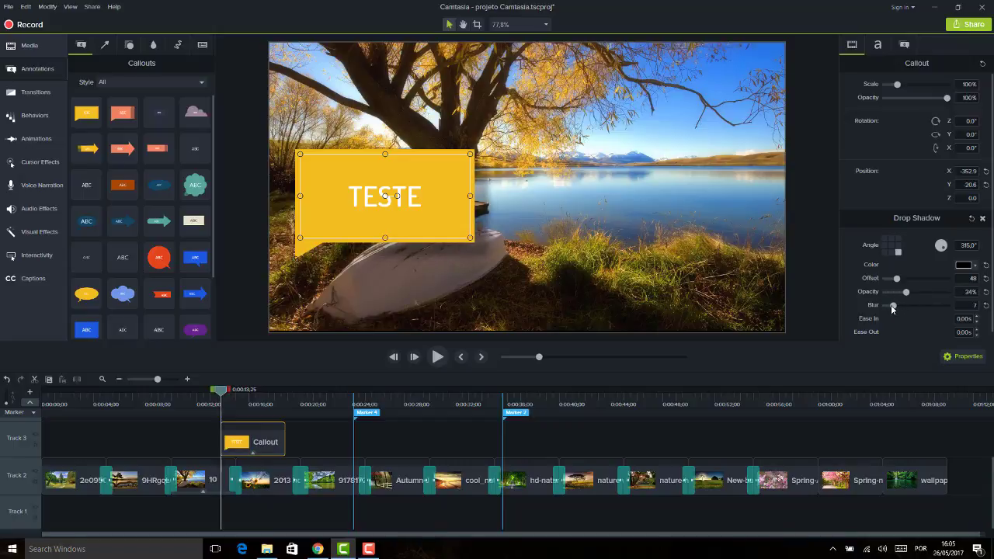
pyautogui.scroll(-10, 982, 278)
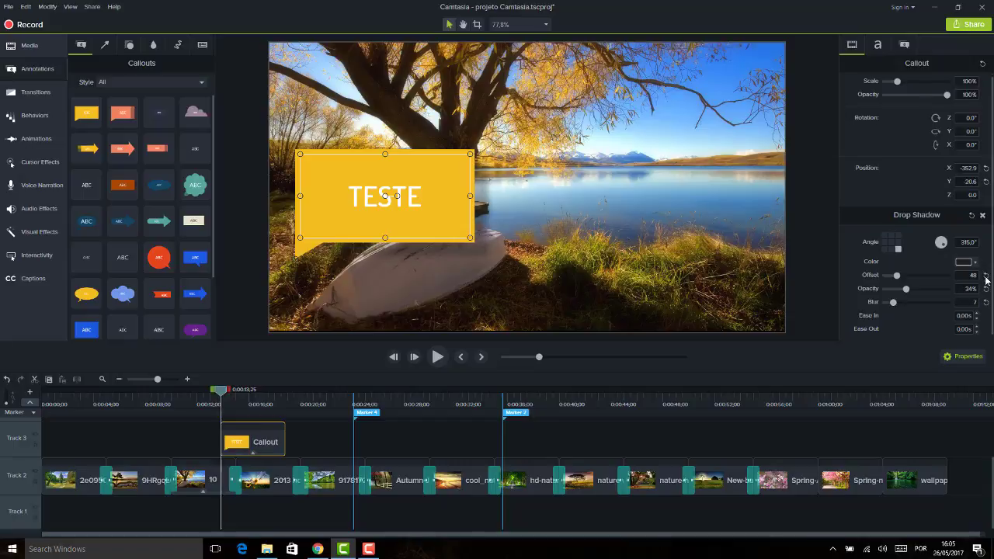
pyautogui.click(986, 289)
pyautogui.click(986, 302)
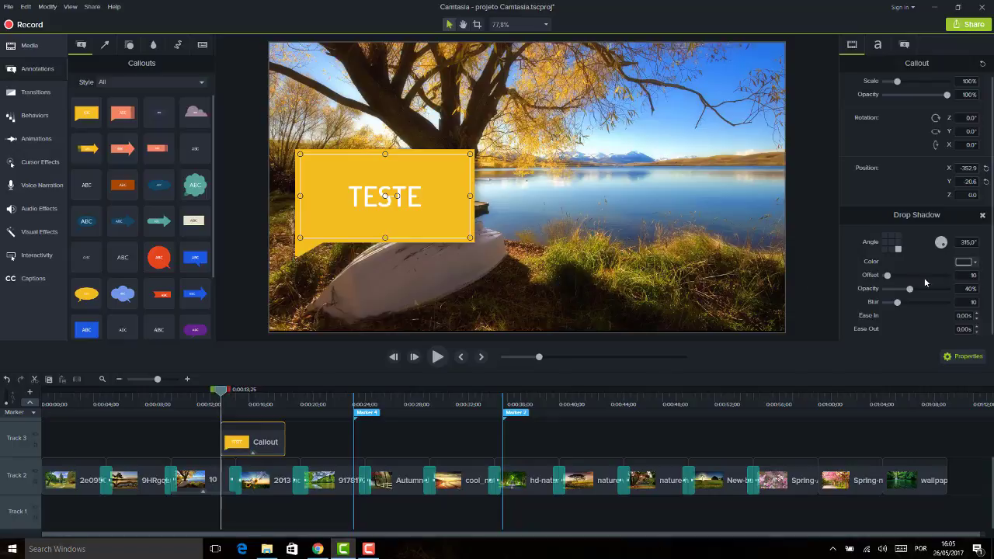
# Set the callout's TESTE text to the Geomanist Bold font in black
pyautogui.click(879, 45)
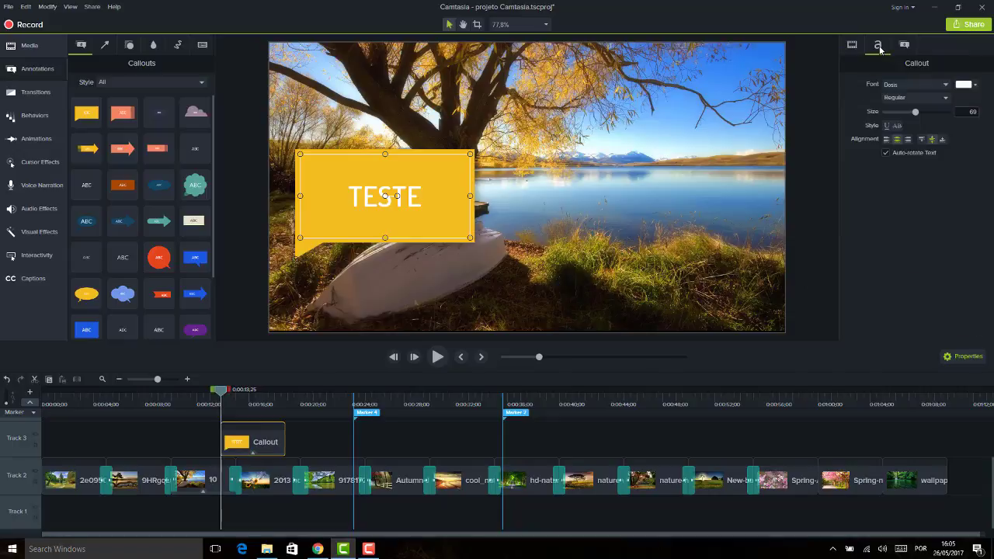
pyautogui.doubleClick(423, 198)
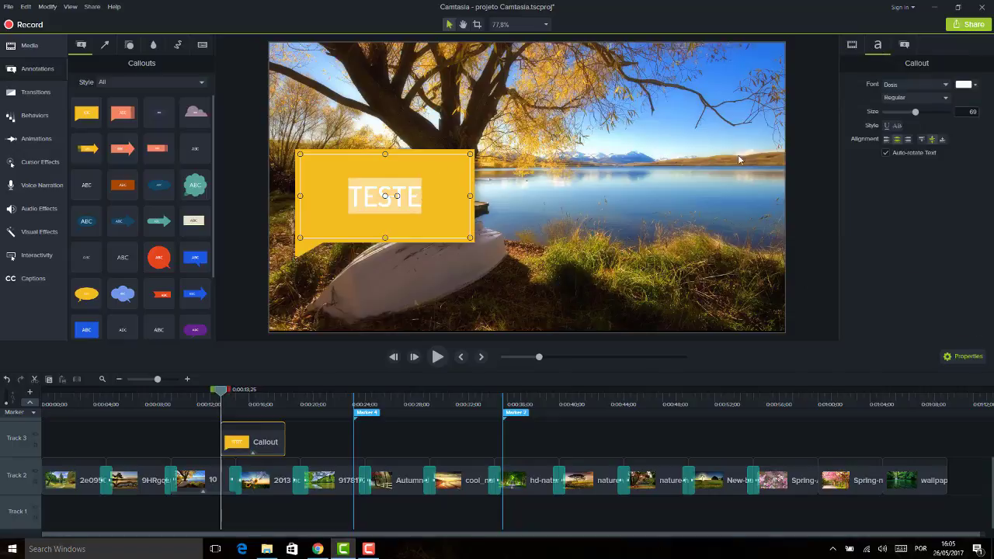
pyautogui.click(945, 84)
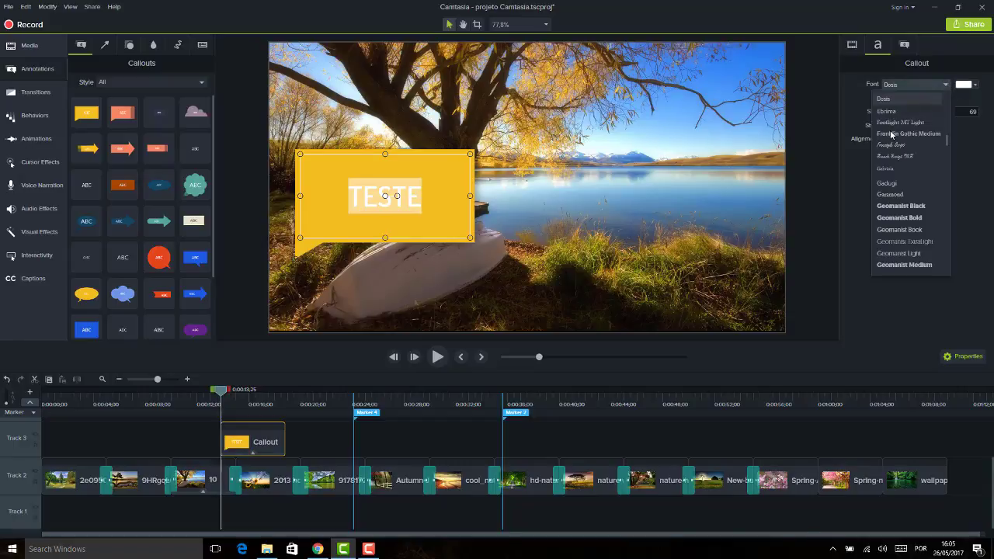
pyautogui.click(891, 135)
pyautogui.click(912, 84)
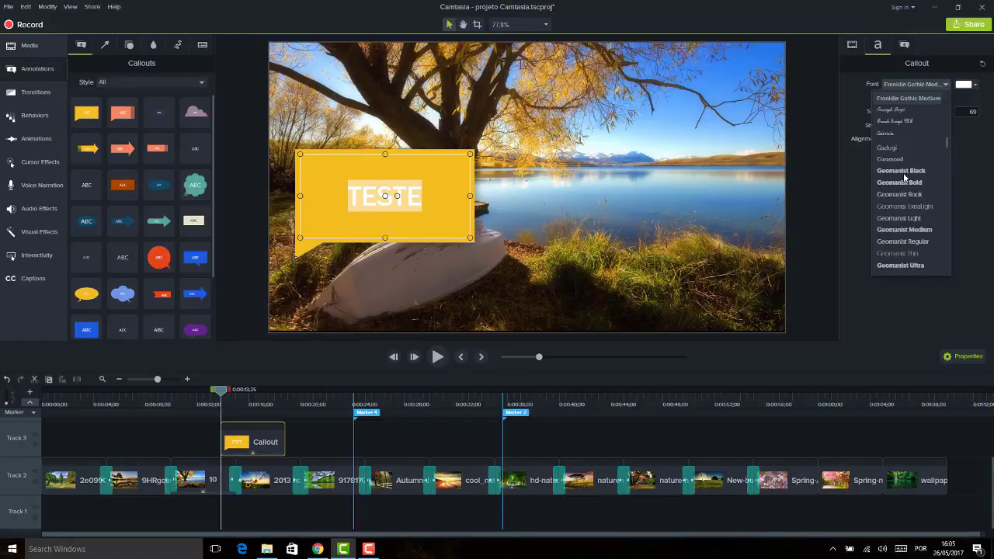
pyautogui.click(901, 183)
pyautogui.click(975, 85)
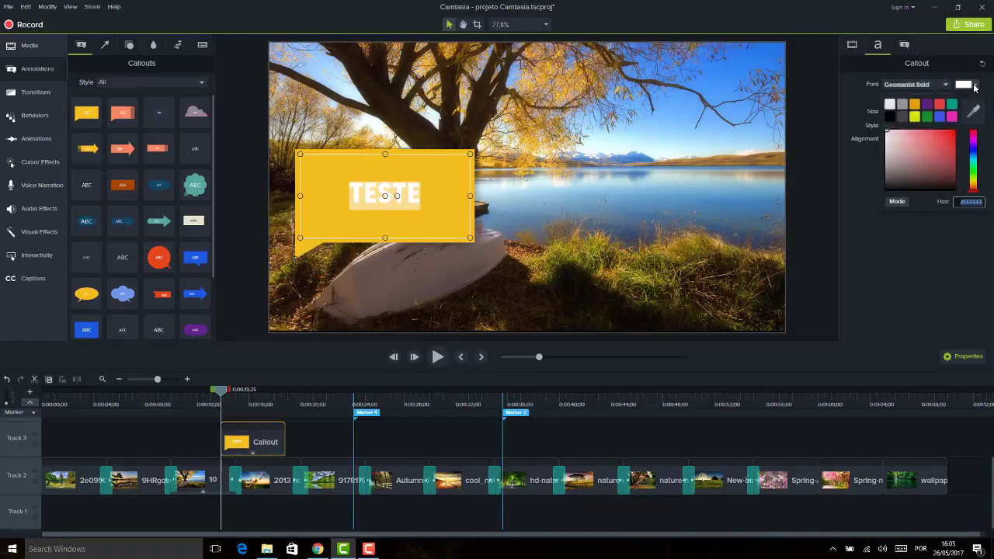
pyautogui.click(897, 116)
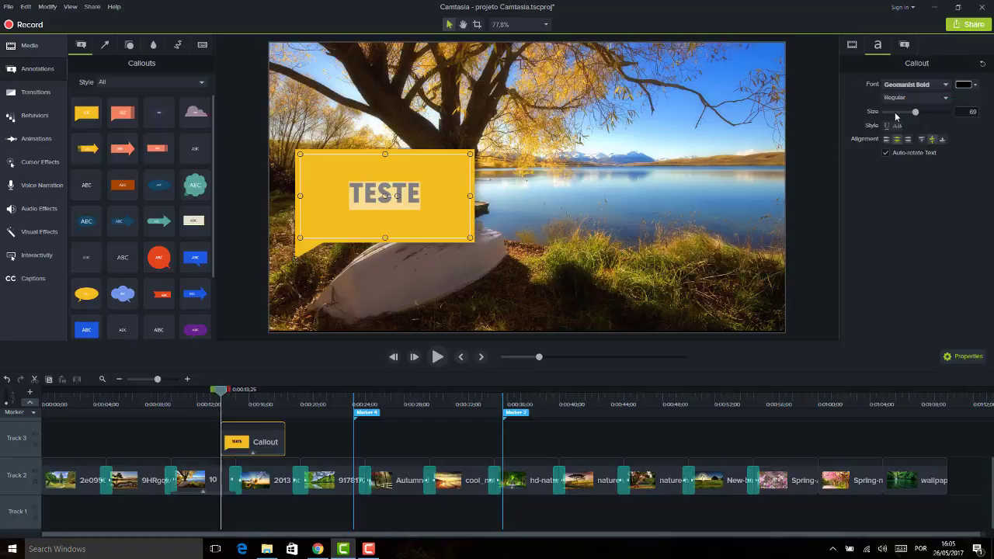
# Select the whole word TESTE inside the callout again
pyautogui.click(448, 162)
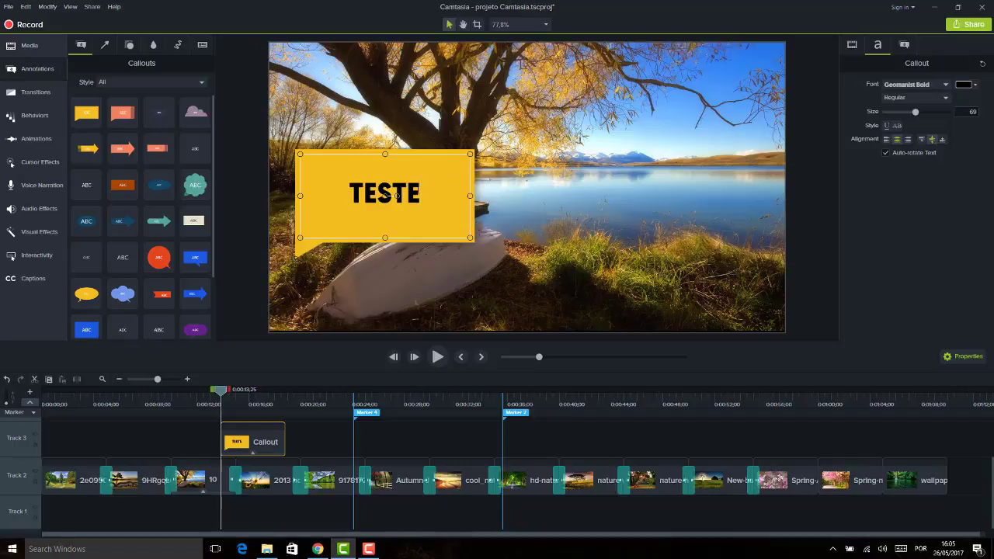
pyautogui.hotkey('shift', 'Left')
pyautogui.hotkey('shift', 'Left')
pyautogui.hotkey('shift', 'Left')
pyautogui.hotkey('shift', 'Left')
pyautogui.hotkey('shift', 'Left')
pyautogui.moveTo(424, 192); pyautogui.dragTo(345, 189)
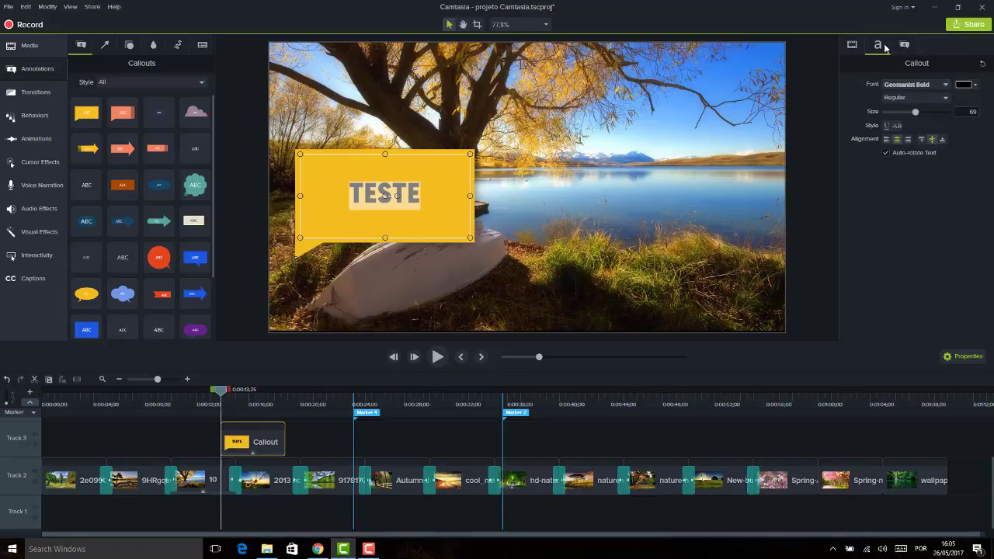
# Try the Speech Bubble 2, Thought Bubble 1, Thought Bubble 2 and Text Arrow 1 shapes on the callout, returning it to Speech Bubble 1
pyautogui.click(903, 46)
pyautogui.click(958, 108)
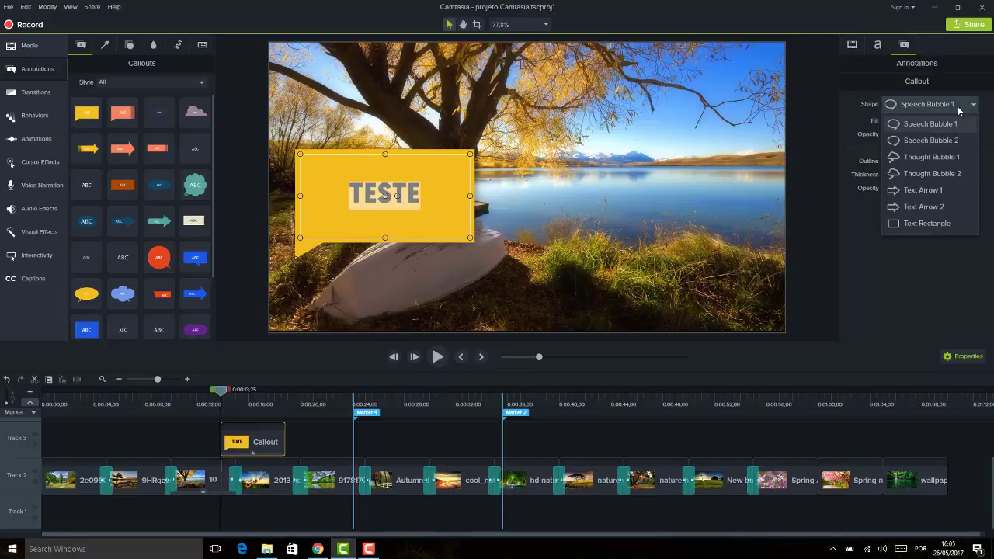
pyautogui.click(906, 139)
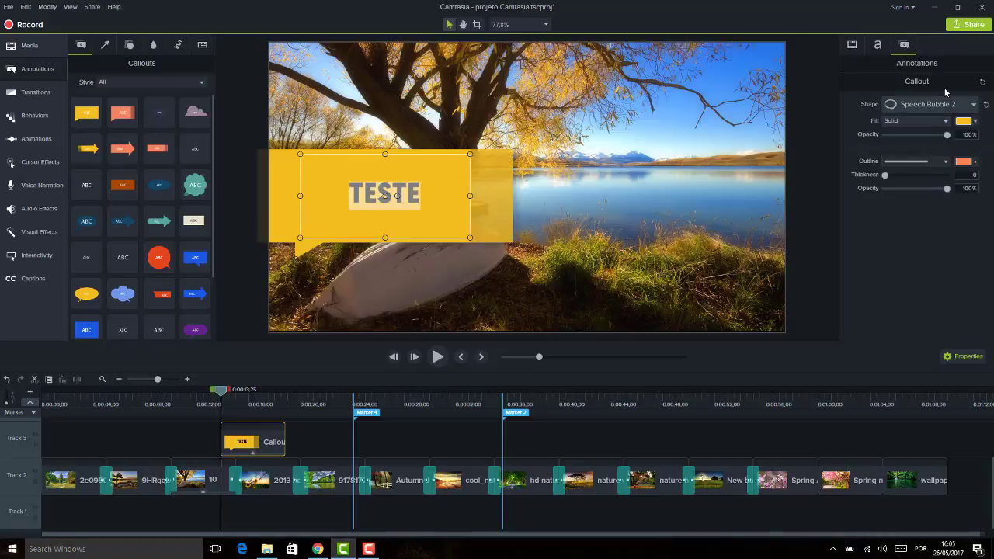
pyautogui.click(944, 103)
pyautogui.click(923, 159)
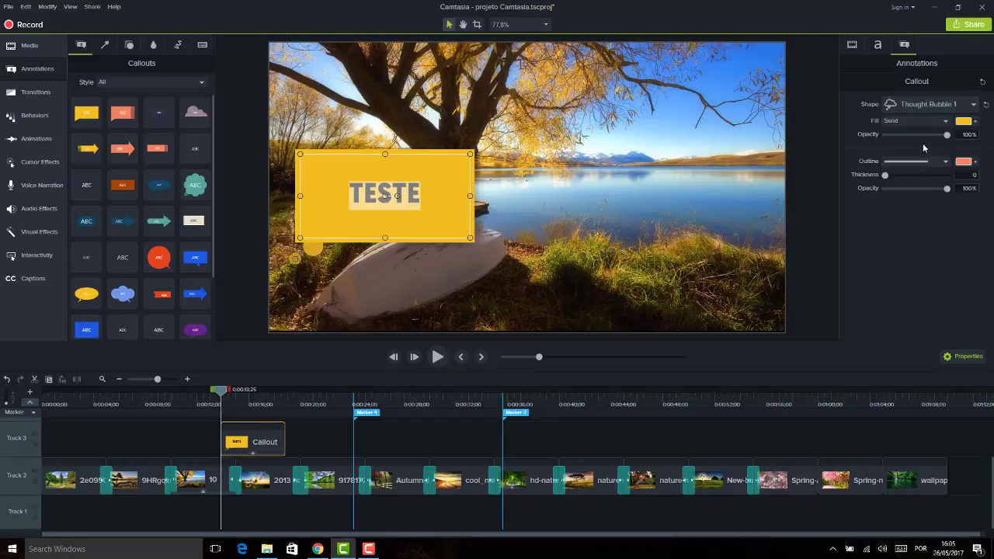
pyautogui.click(931, 103)
pyautogui.click(912, 172)
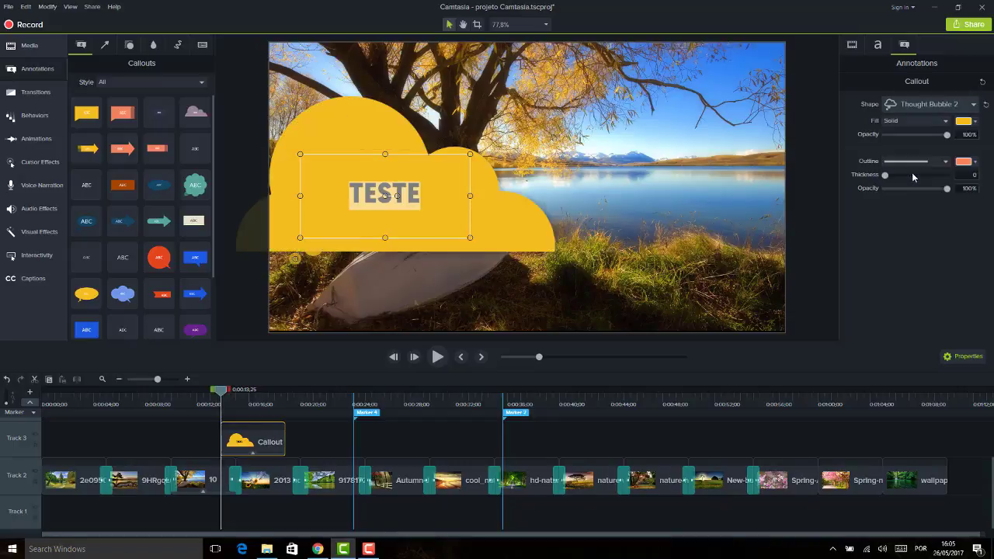
pyautogui.click(933, 107)
pyautogui.click(906, 186)
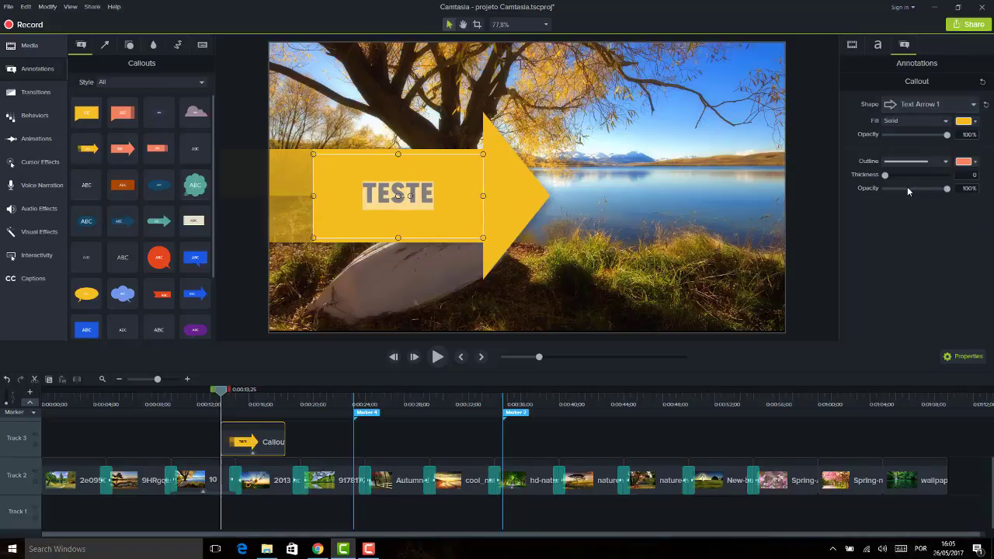
pyautogui.click(936, 104)
pyautogui.click(921, 125)
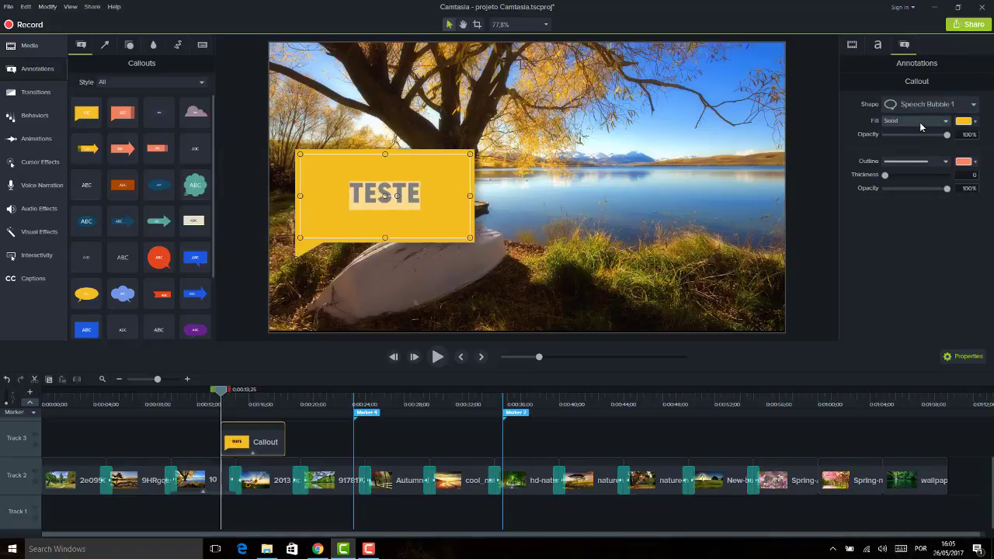
# Try yellow and green as the speech bubble callout's solid fill colour, ending with orange
pyautogui.click(970, 123)
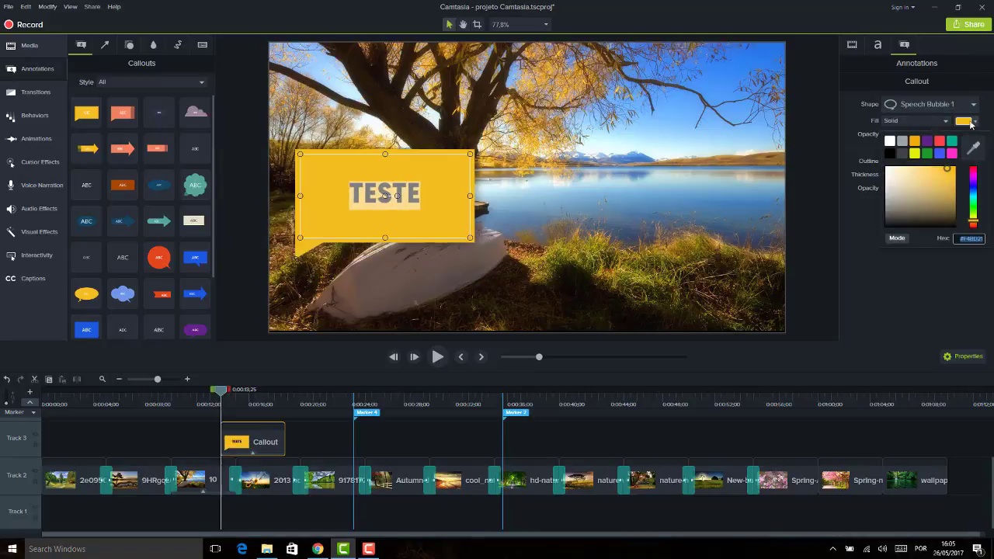
pyautogui.click(915, 154)
pyautogui.click(969, 105)
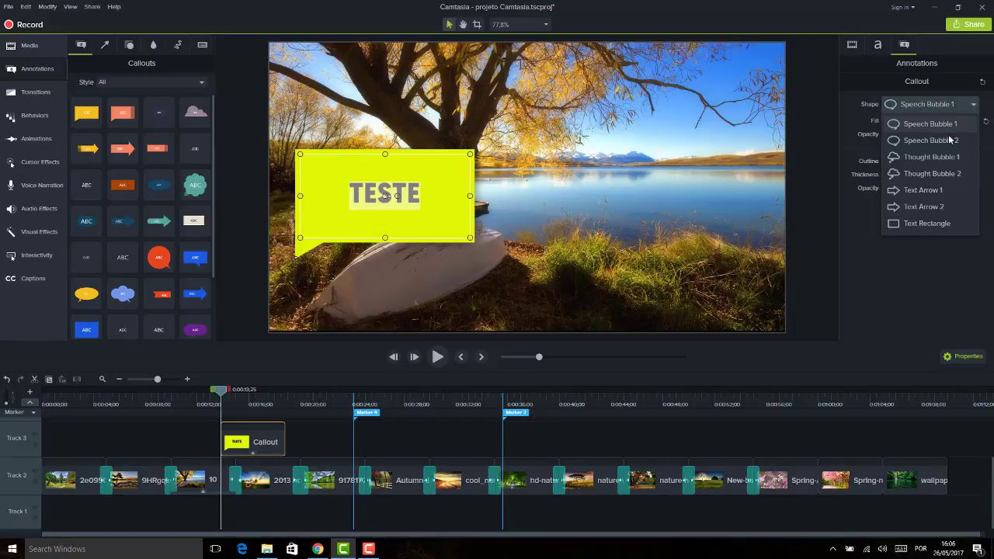
pyautogui.click(971, 88)
pyautogui.click(963, 121)
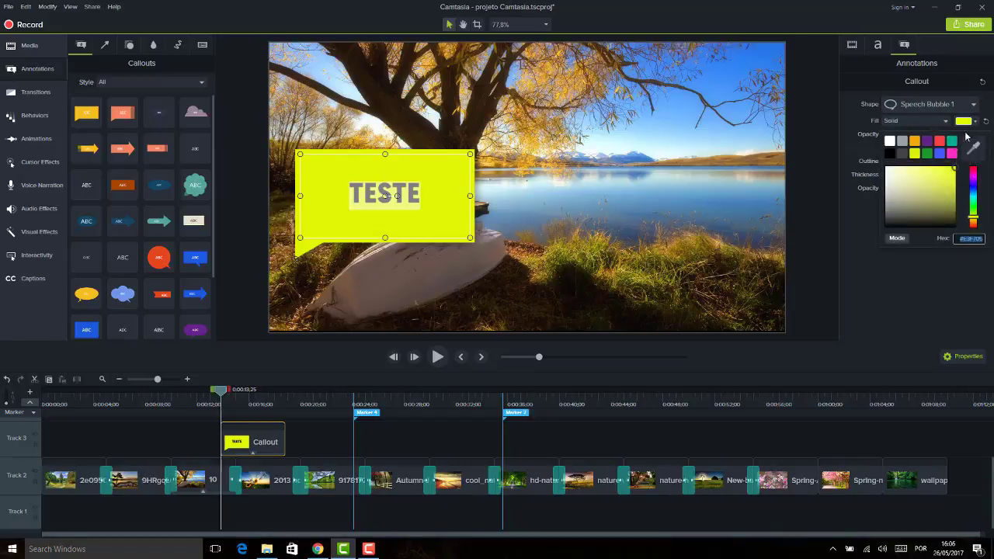
pyautogui.click(926, 153)
pyautogui.click(963, 121)
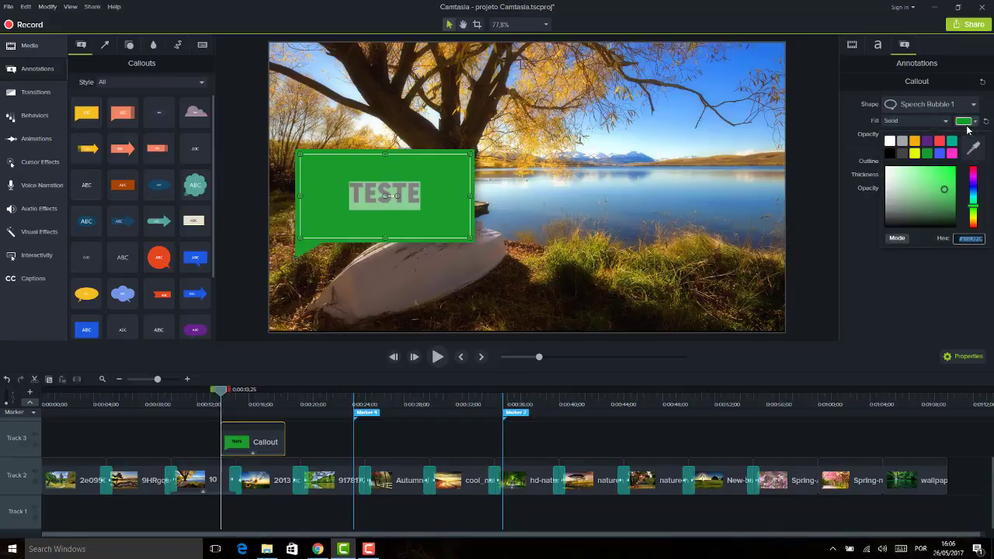
pyautogui.click(914, 141)
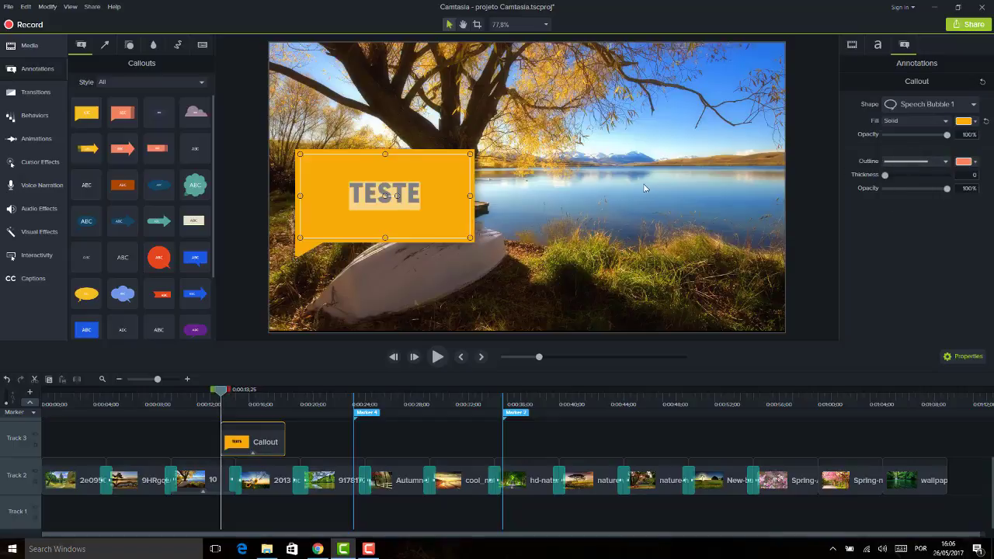
pyautogui.click(436, 179)
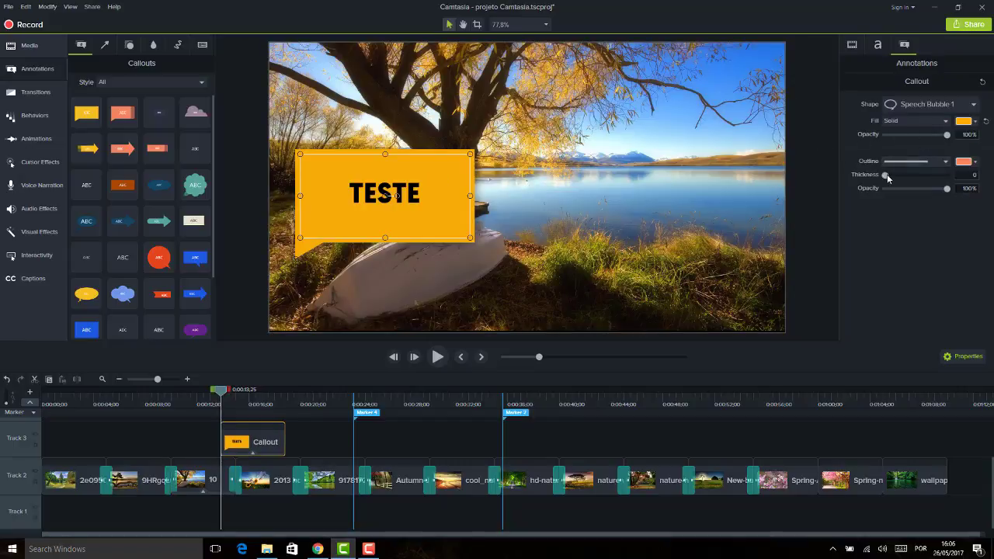
# Give the callout a blue outline with a thickness of 8 and 88% opacity, and move it toward the middle of the canvas
pyautogui.moveTo(887, 175)
pyautogui.mouseDown()
pyautogui.moveTo(914, 172)
pyautogui.moveTo(903, 175)
pyautogui.mouseUp()
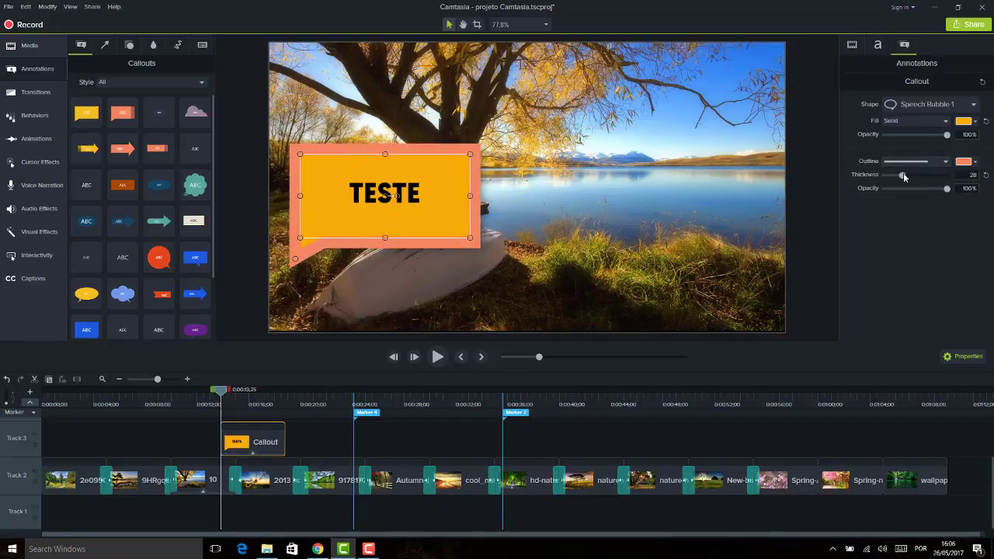
pyautogui.click(964, 161)
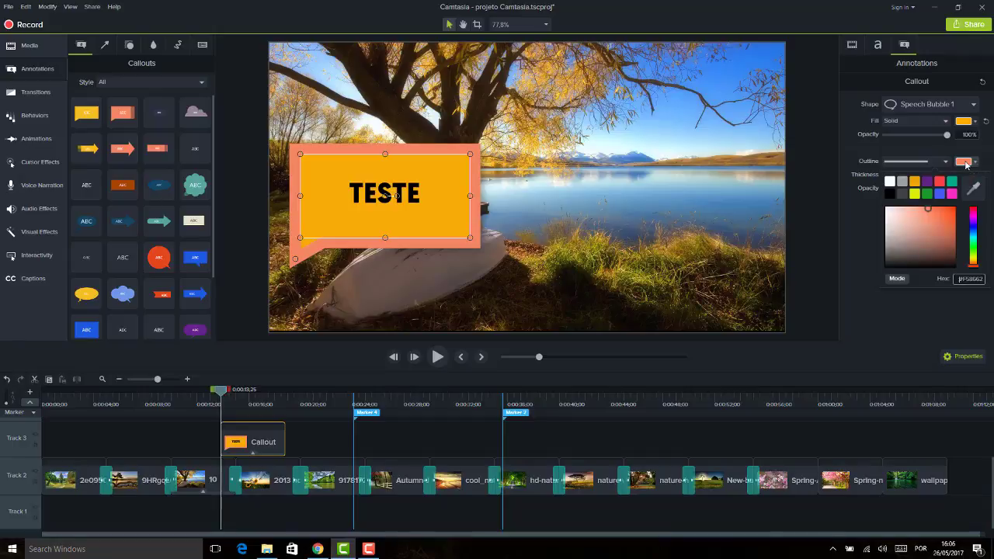
pyautogui.click(939, 192)
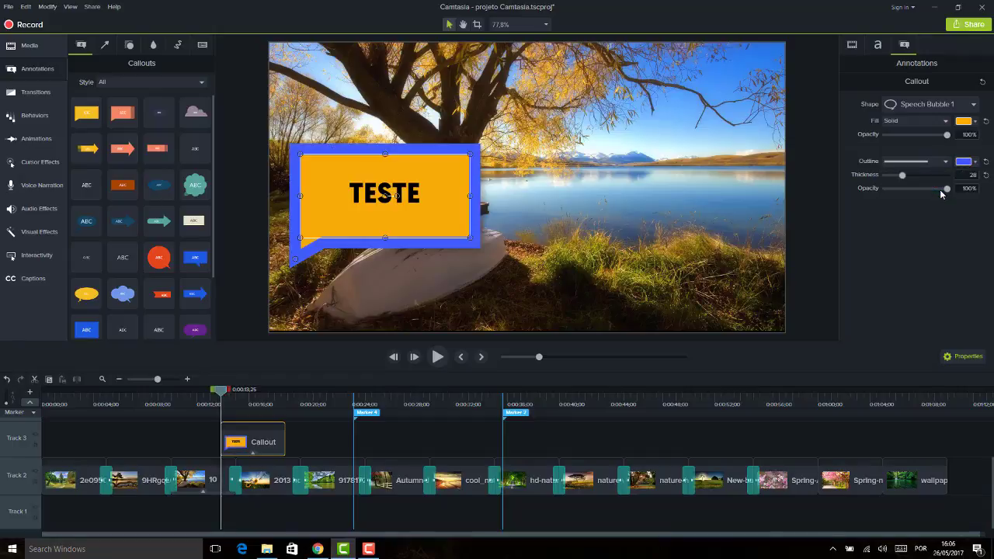
pyautogui.click(887, 177)
pyautogui.moveTo(887, 177)
pyautogui.mouseDown()
pyautogui.moveTo(898, 176)
pyautogui.moveTo(891, 175)
pyautogui.mouseUp()
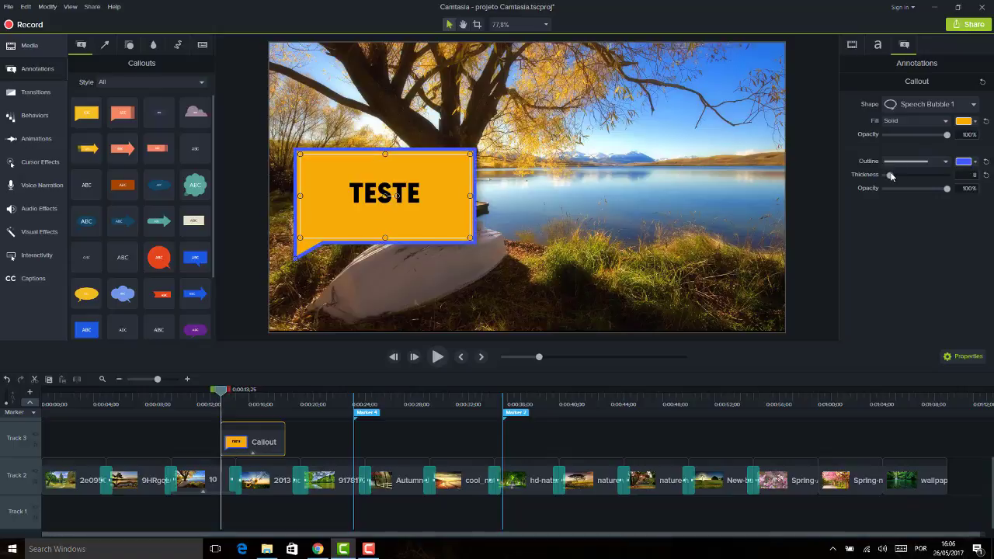
pyautogui.click(931, 189)
pyautogui.moveTo(926, 193)
pyautogui.mouseDown()
pyautogui.moveTo(904, 189)
pyautogui.moveTo(938, 187)
pyautogui.mouseUp()
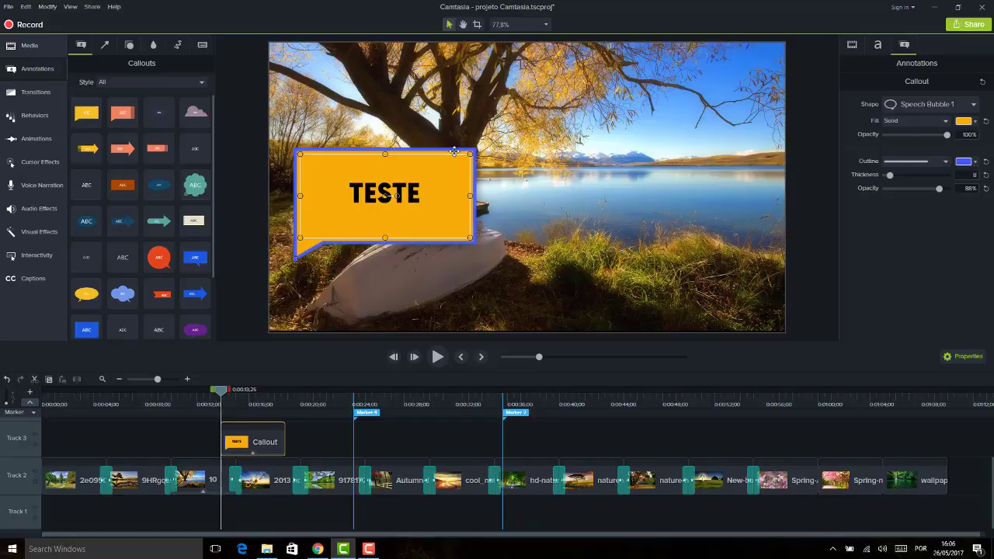
pyautogui.moveTo(450, 149); pyautogui.dragTo(591, 123)
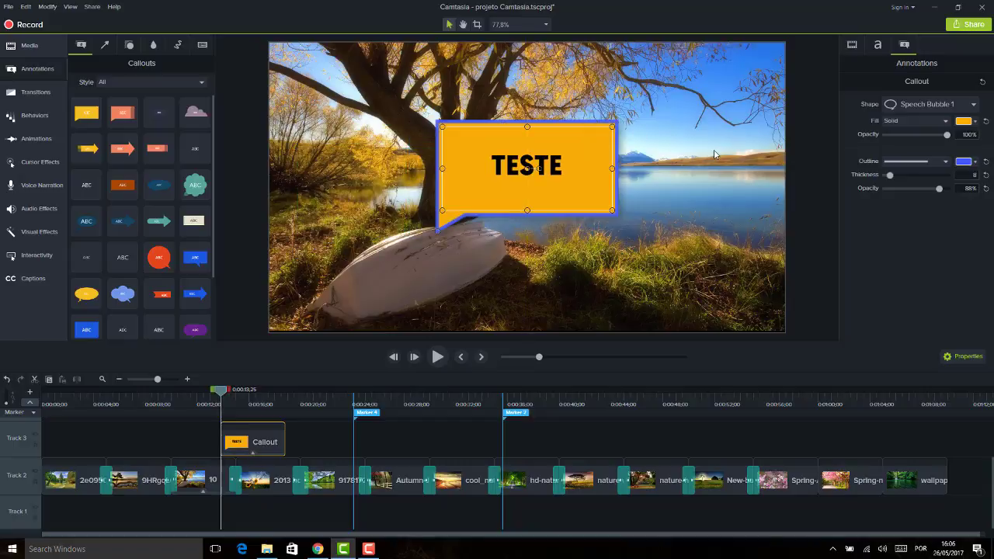
# Delete the speech bubble callout and place a plain white ABC text callout over the lake at the playhead
pyautogui.press('Delete')
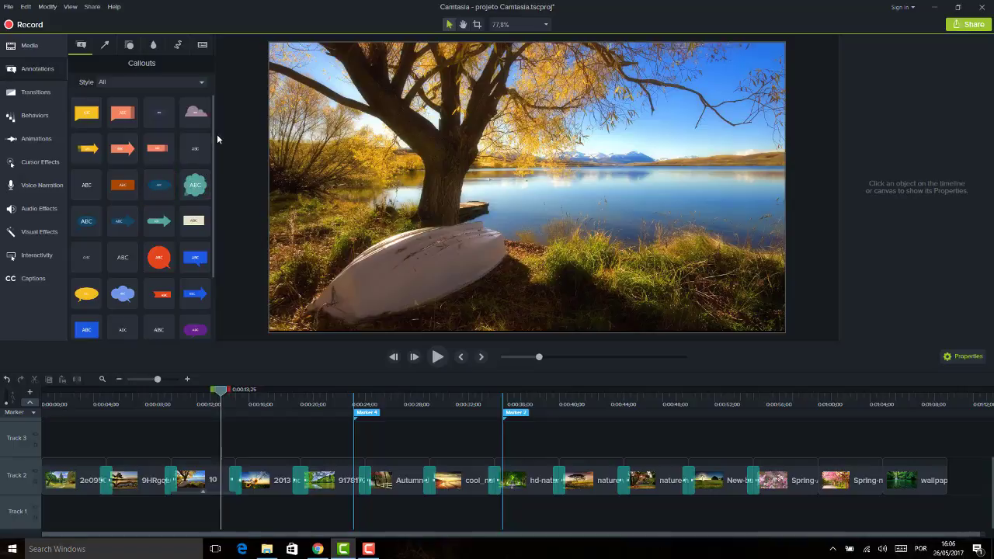
pyautogui.moveTo(212, 132); pyautogui.dragTo(209, 215)
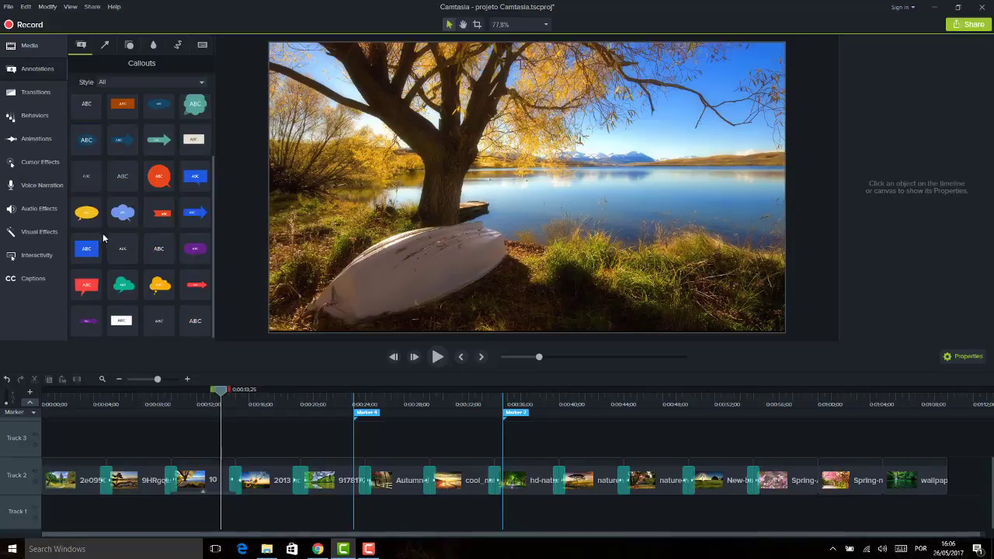
pyautogui.moveTo(167, 330); pyautogui.dragTo(609, 204)
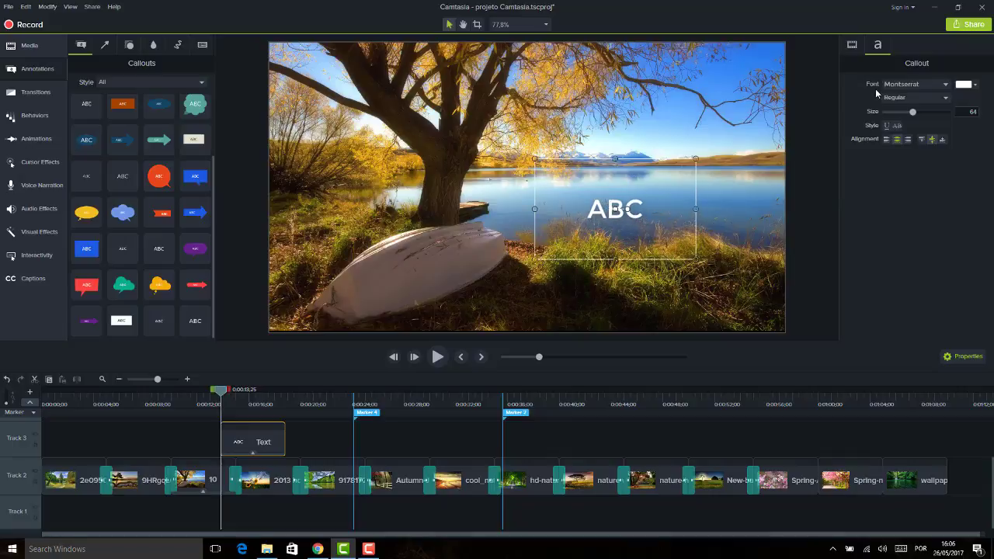
# Select the ABC text and scale its callout to 121.6%
pyautogui.click(852, 46)
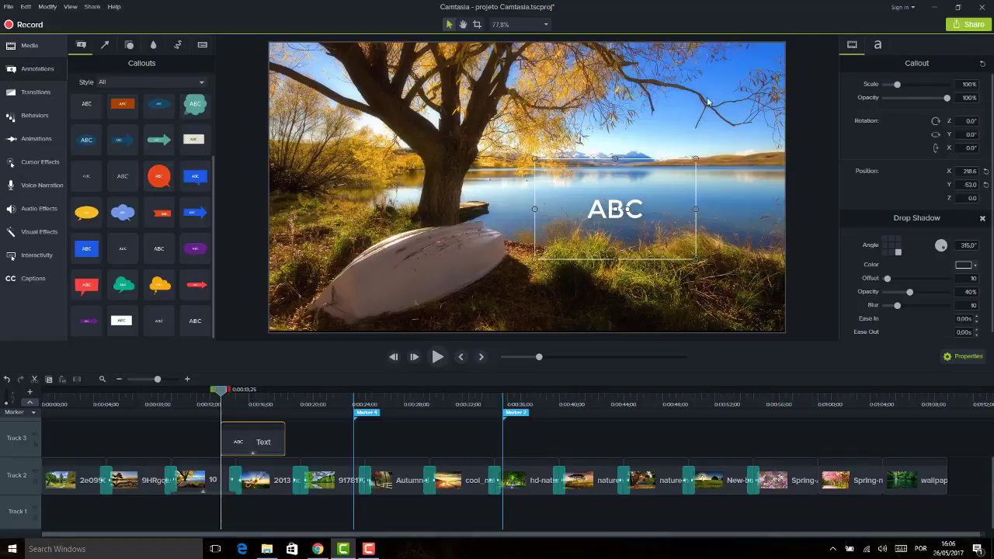
pyautogui.doubleClick(667, 207)
pyautogui.click(852, 45)
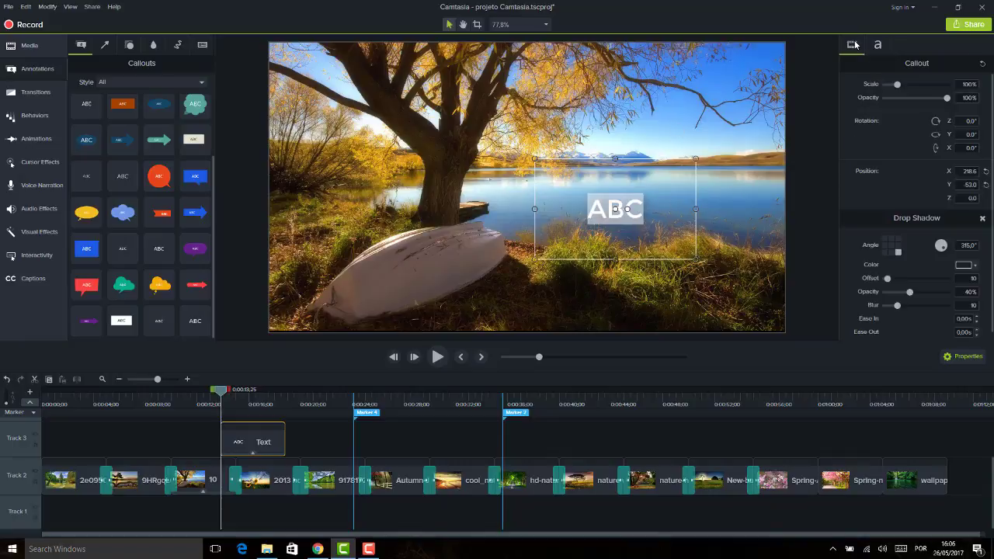
pyautogui.moveTo(898, 85); pyautogui.dragTo(909, 85)
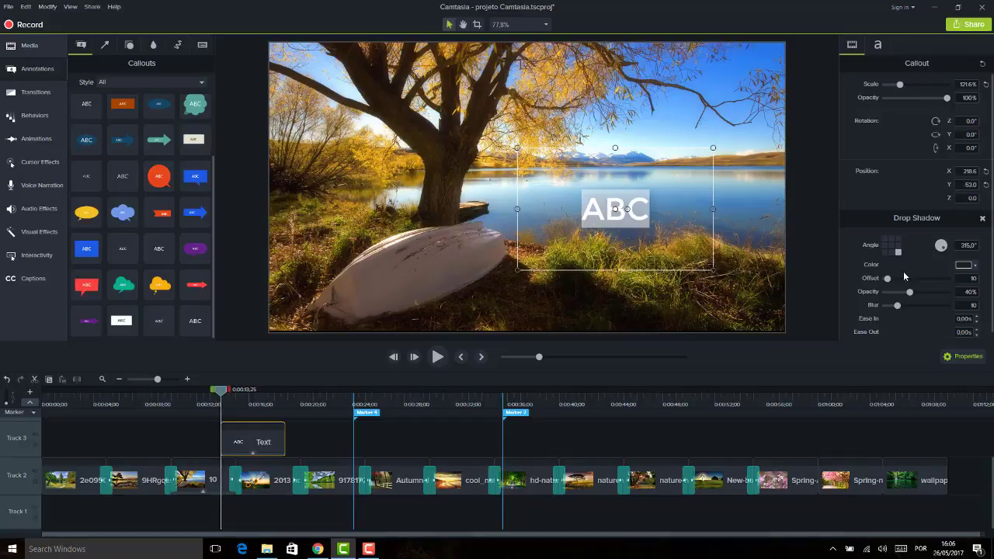
# Try yellow as the drop shadow colour of the ABC text and review its text and visual properties
pyautogui.click(975, 266)
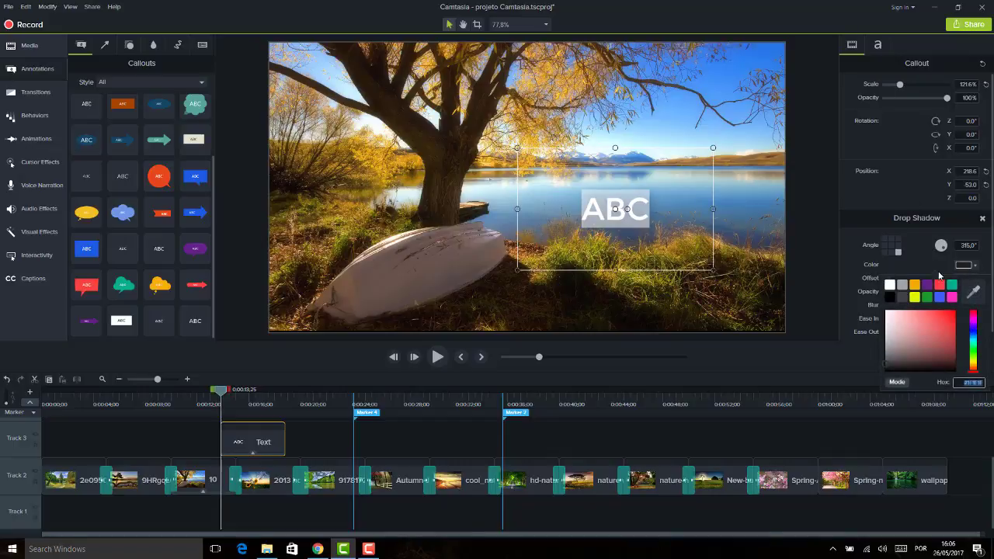
pyautogui.click(914, 296)
pyautogui.click(810, 254)
pyautogui.click(630, 209)
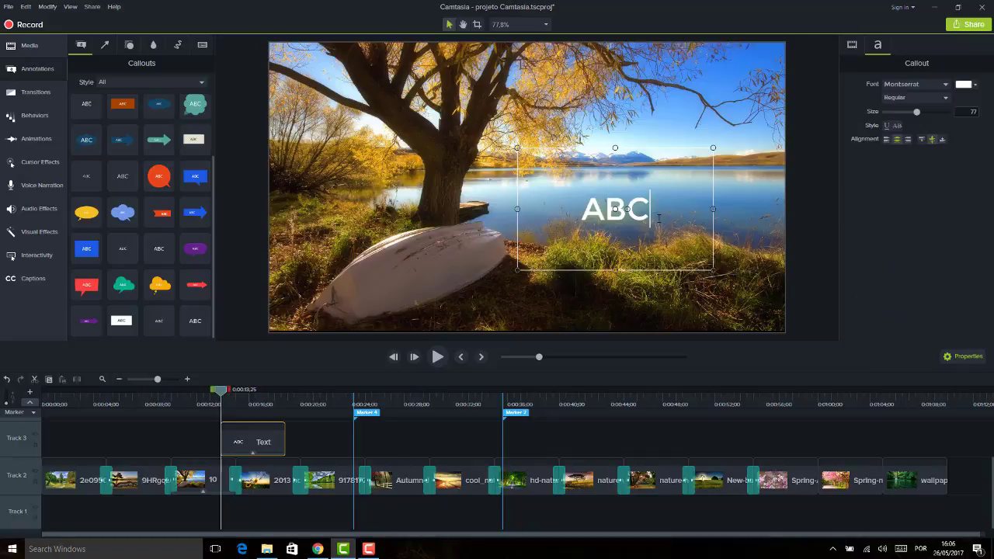
pyautogui.moveTo(651, 207); pyautogui.dragTo(585, 204)
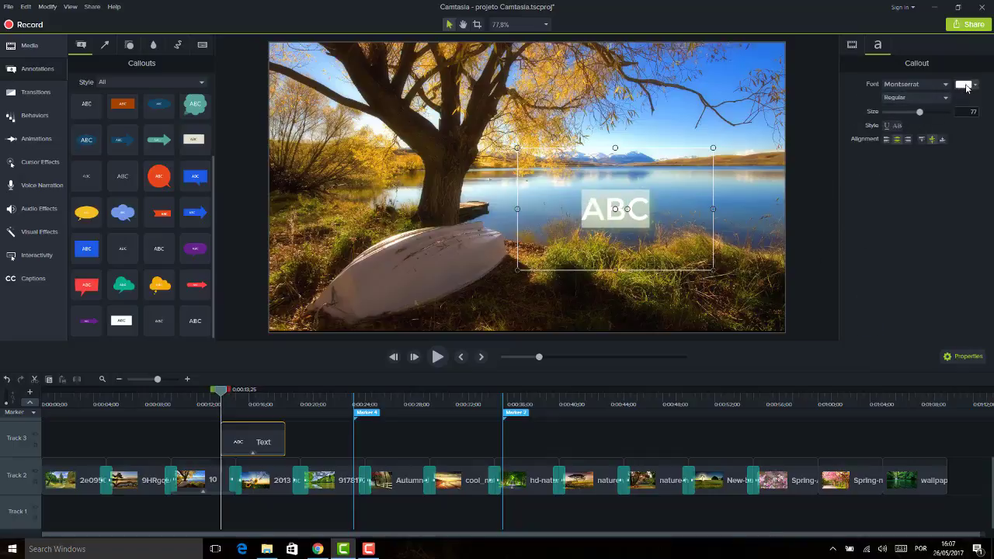
pyautogui.click(852, 45)
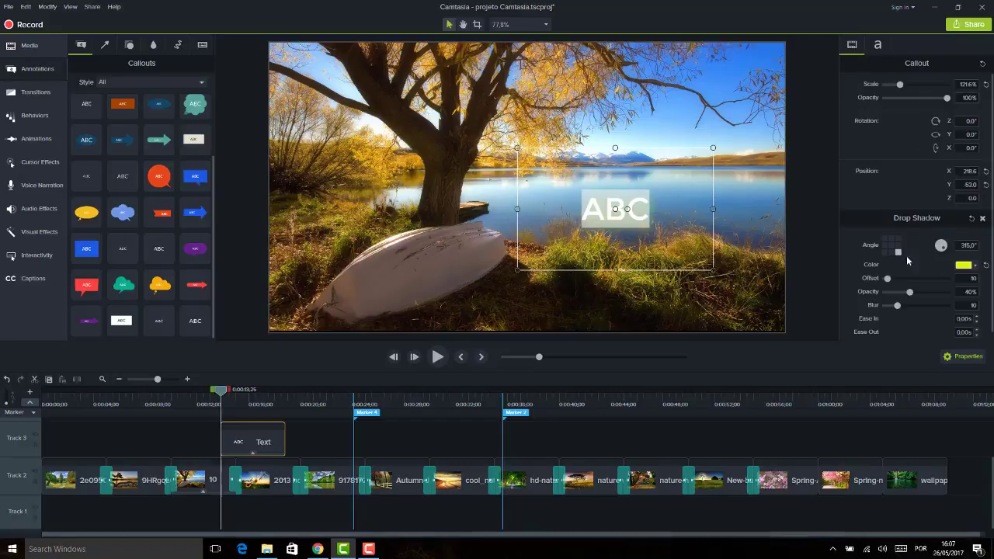
pyautogui.click(976, 265)
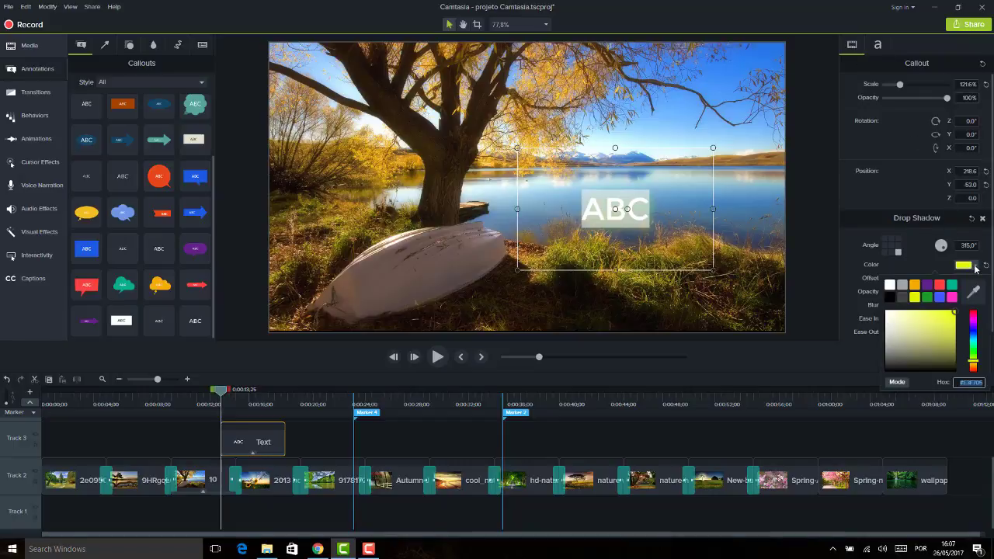
pyautogui.click(975, 265)
pyautogui.click(883, 45)
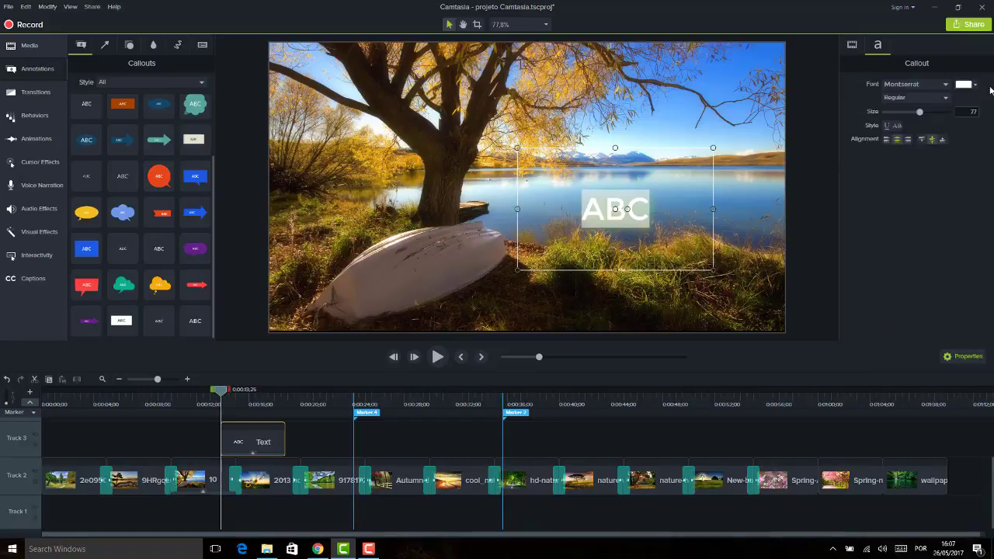
pyautogui.click(854, 45)
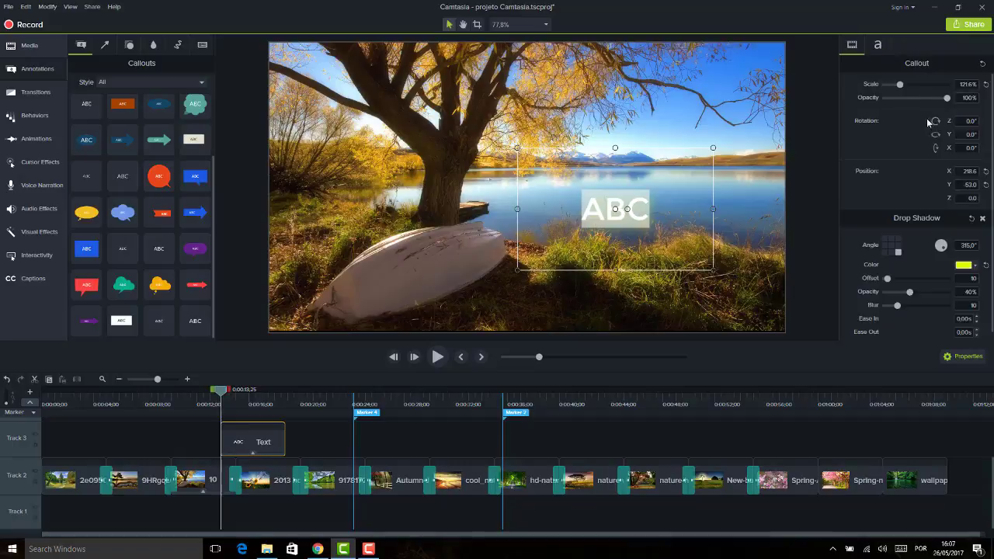
# Set the ABC text's drop shadow to black with an offset of 0, 57% opacity and a blur of 23
pyautogui.click(962, 265)
pyautogui.click(889, 298)
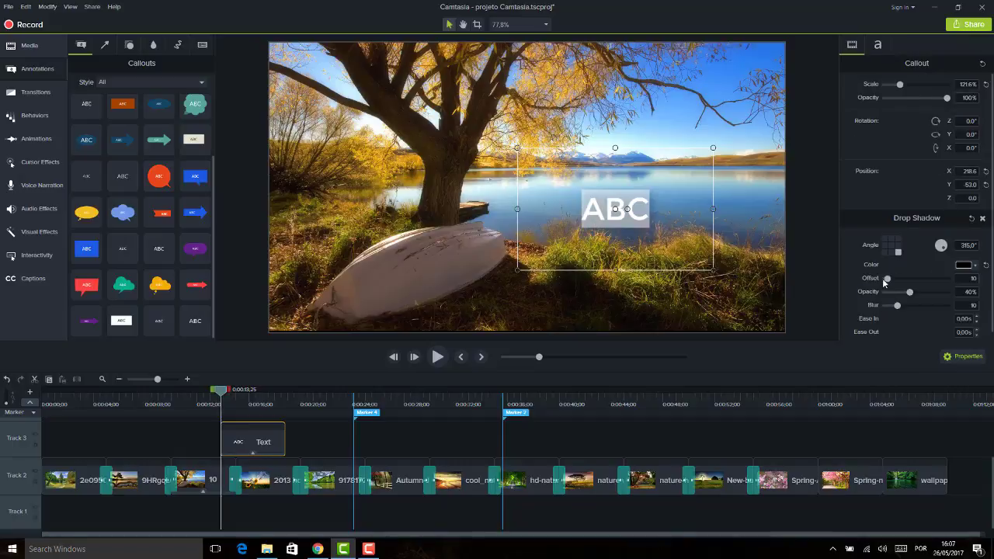
pyautogui.moveTo(885, 279); pyautogui.dragTo(886, 309)
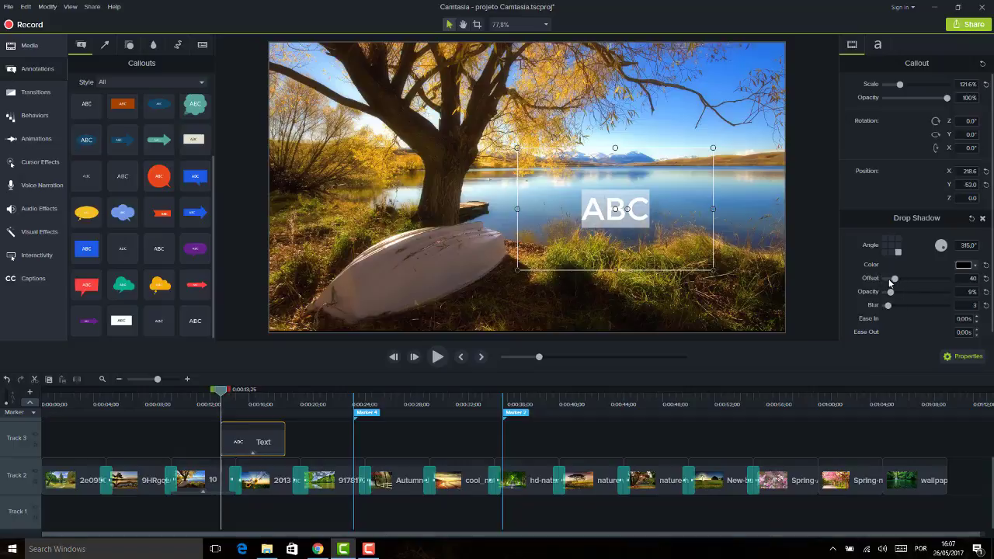
pyautogui.moveTo(890, 283); pyautogui.dragTo(885, 281)
pyautogui.doubleClick(615, 208)
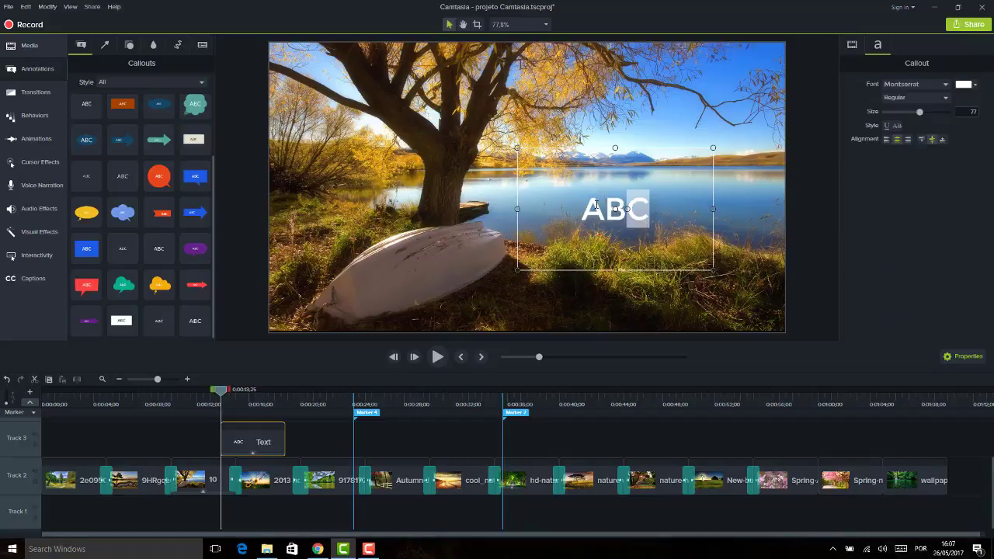
pyautogui.click(851, 45)
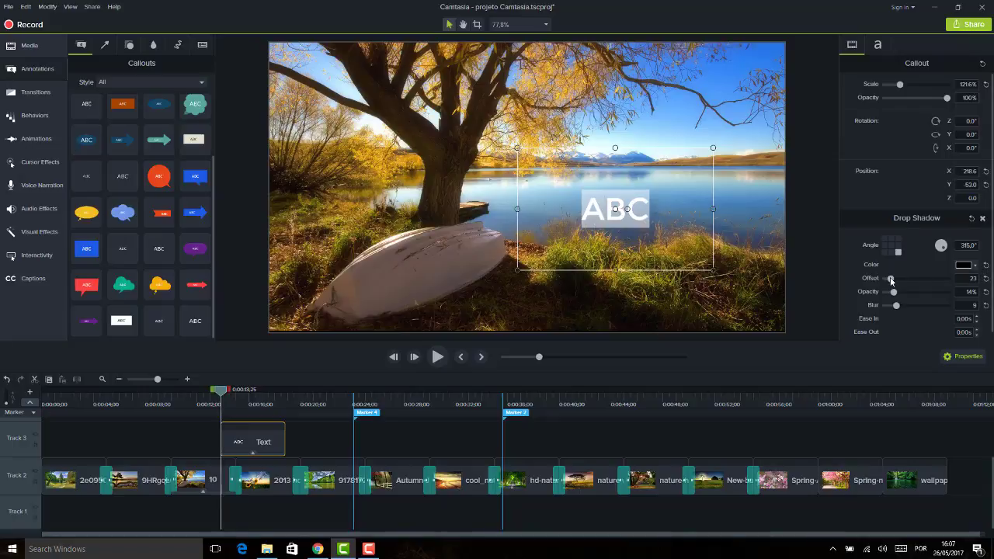
pyautogui.moveTo(890, 280); pyautogui.dragTo(913, 305)
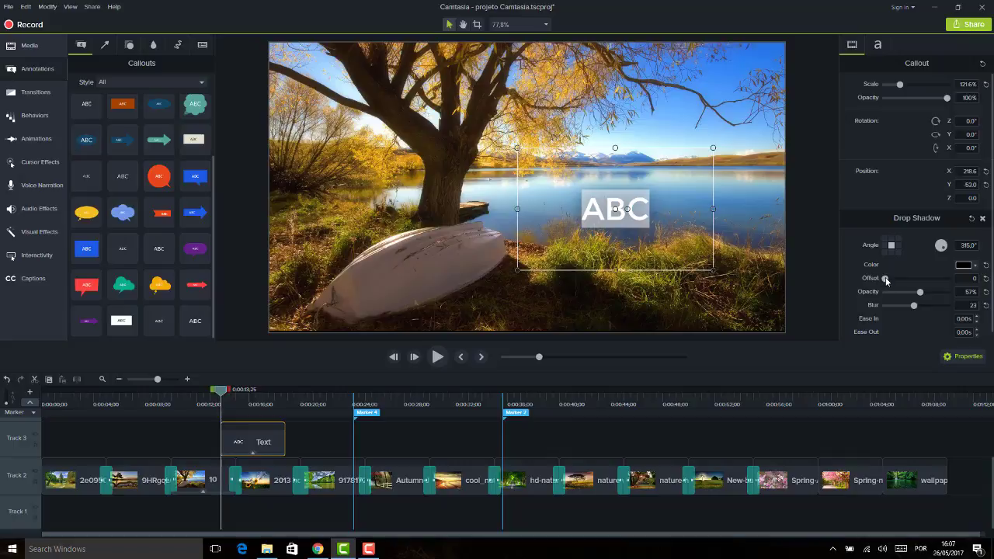
pyautogui.click(673, 218)
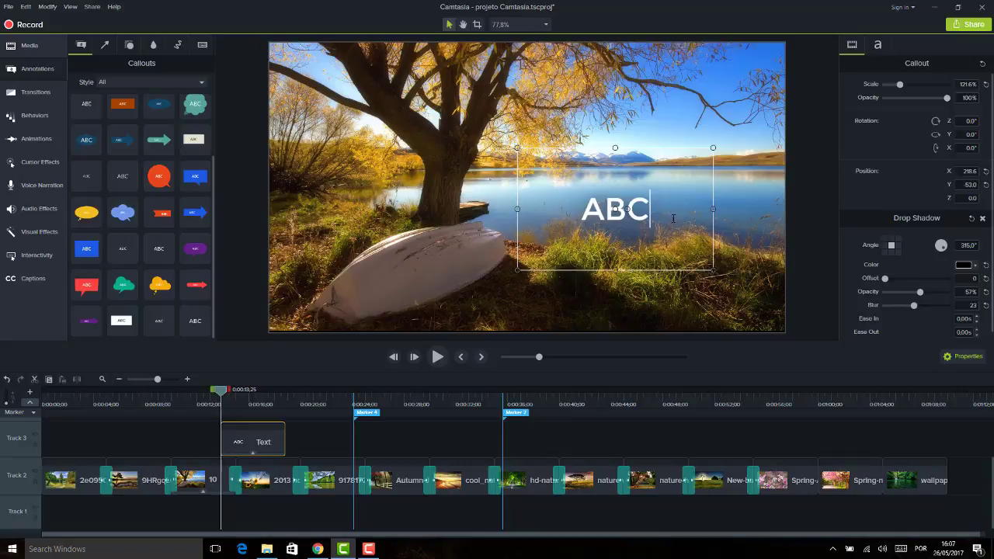
pyautogui.click(686, 119)
# Change the ABC text's font to MS PGothic and check its available font styles, leaving it Regular
pyautogui.click(630, 203)
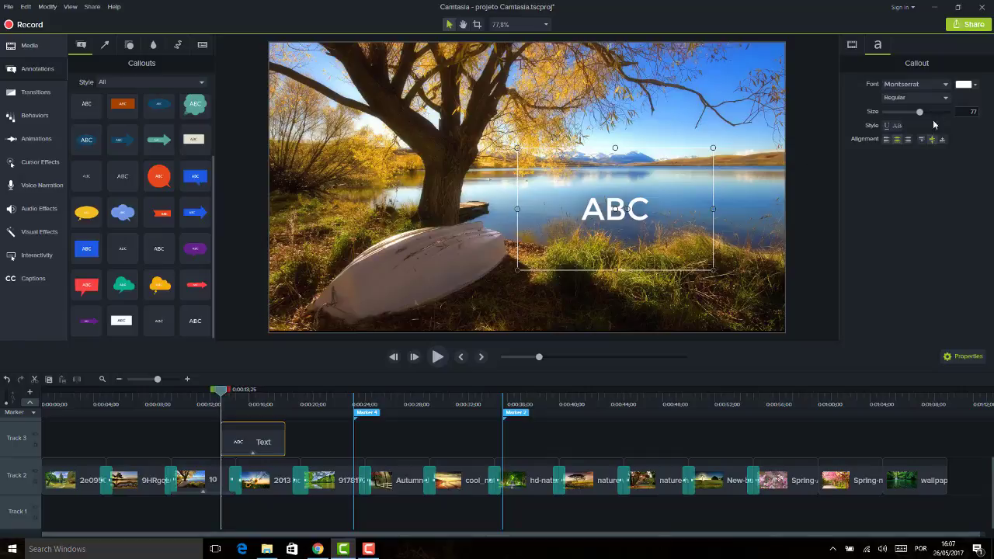
pyautogui.click(947, 84)
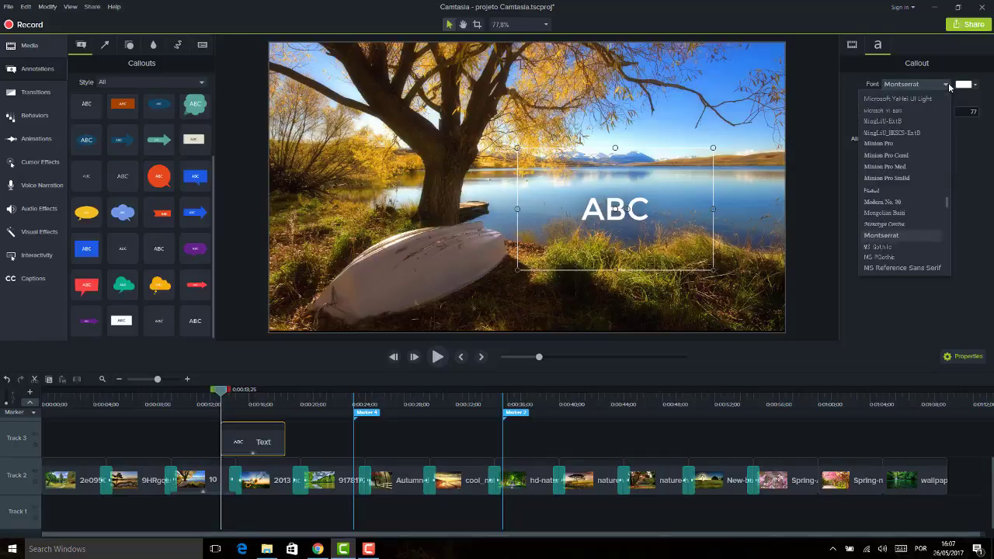
pyautogui.scroll(-4, 885, 151)
pyautogui.click(890, 121)
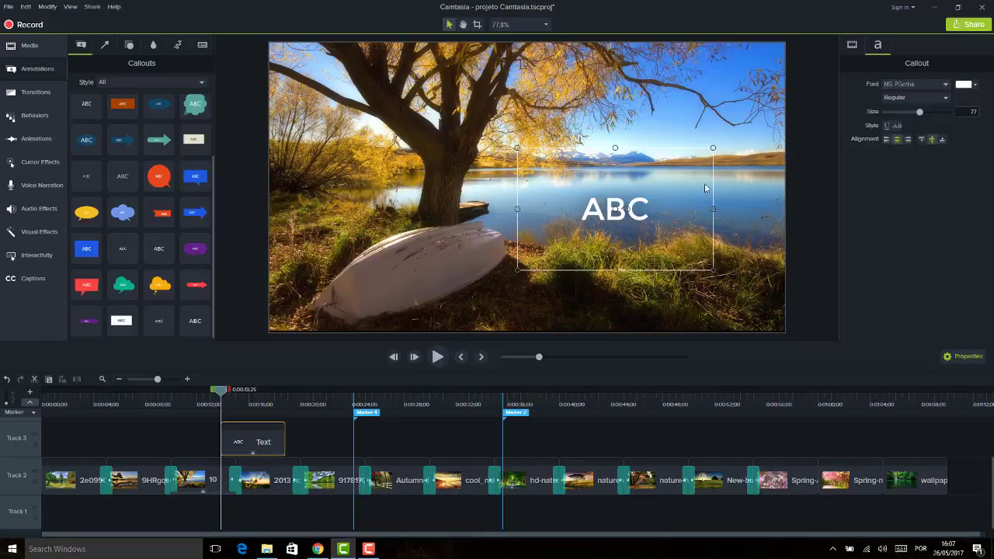
pyautogui.click(932, 96)
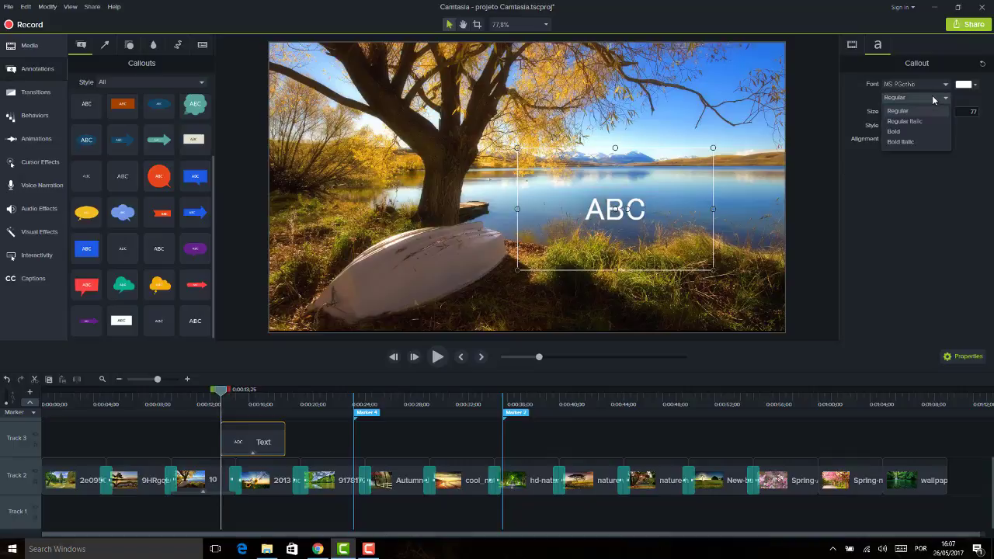
pyautogui.click(932, 95)
pyautogui.click(932, 98)
pyautogui.click(928, 94)
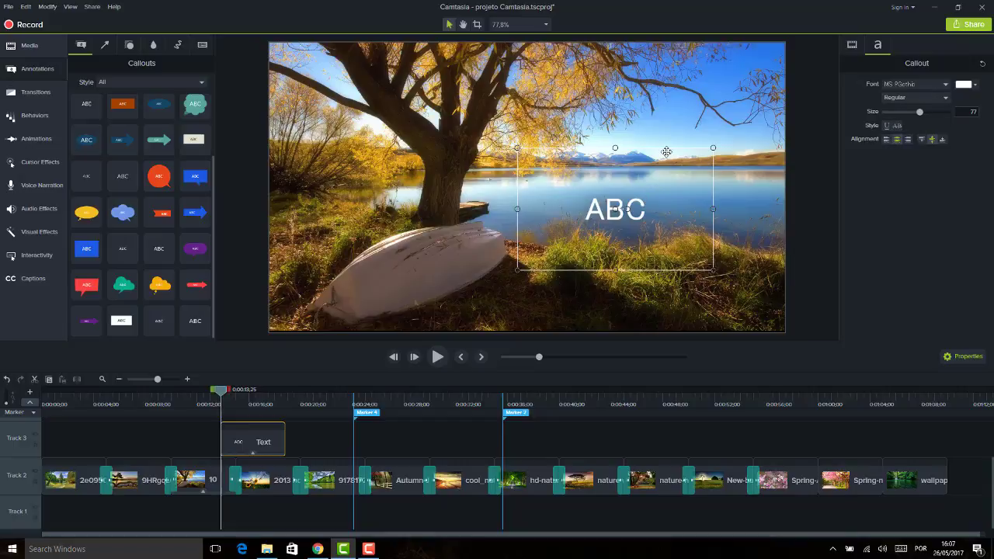
# Move the ABC text callout from the lake onto the white boat and leave it selected
pyautogui.moveTo(667, 152); pyautogui.dragTo(427, 198)
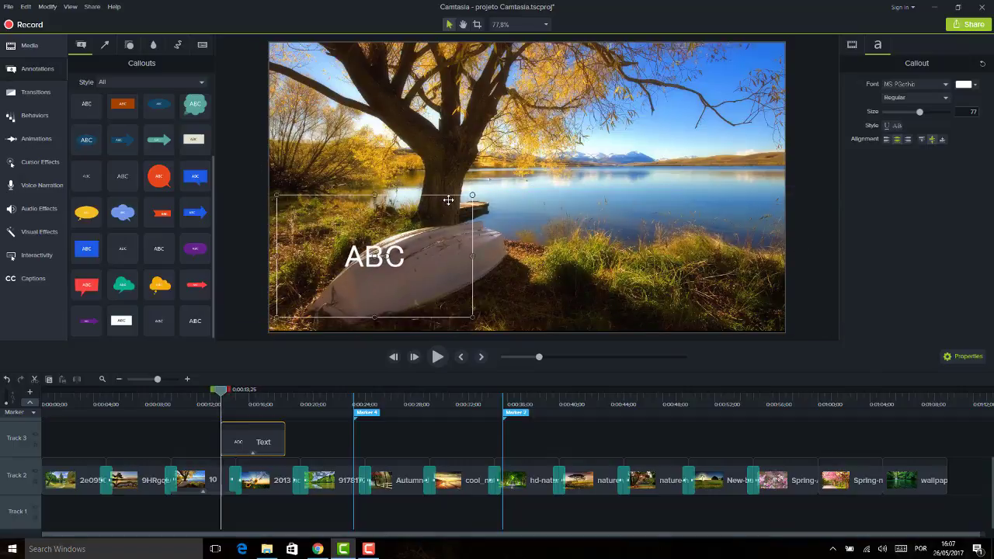
pyautogui.click(544, 214)
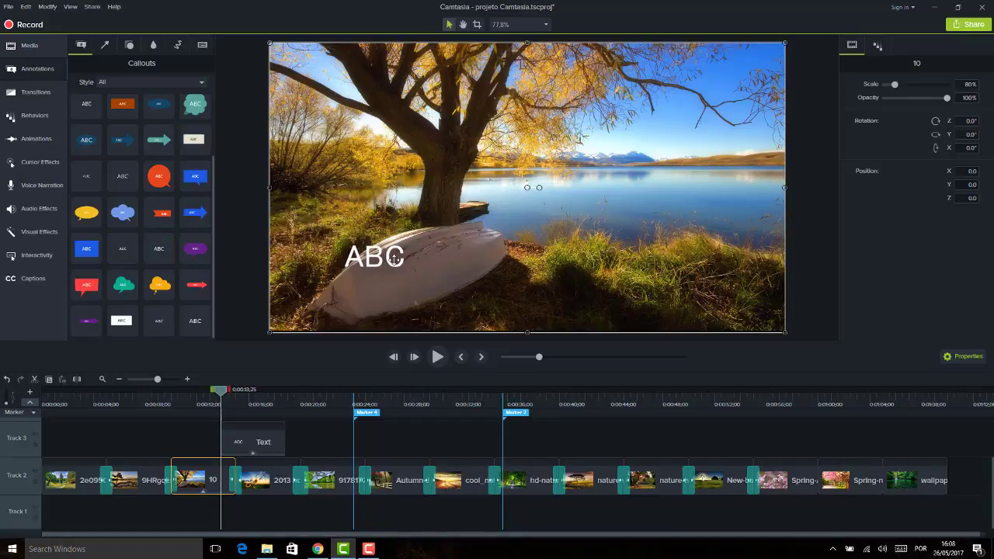
pyautogui.click(394, 259)
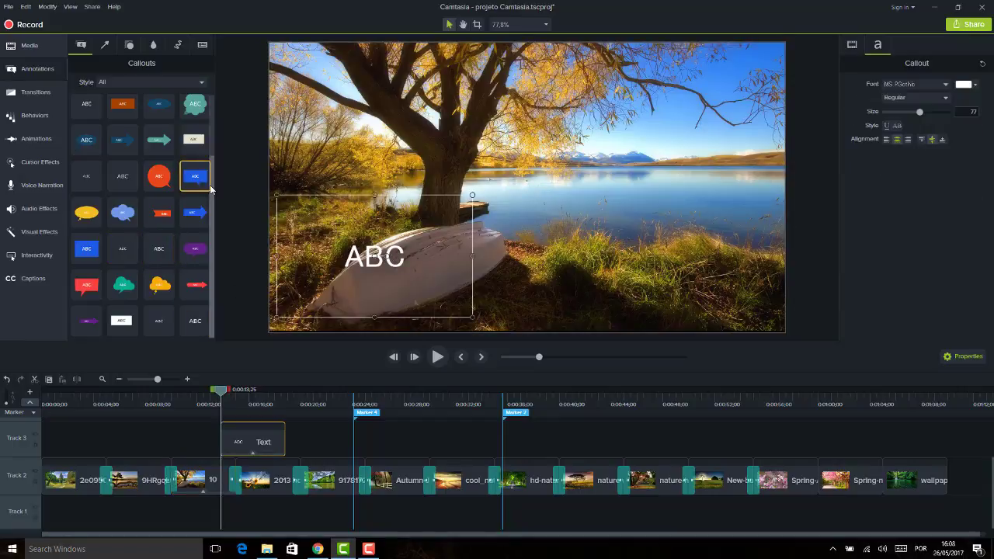
# Place the dark blue arrow annotation beside the tree trunk, pointing down toward the lake shore
pyautogui.scroll(2, 215, 124)
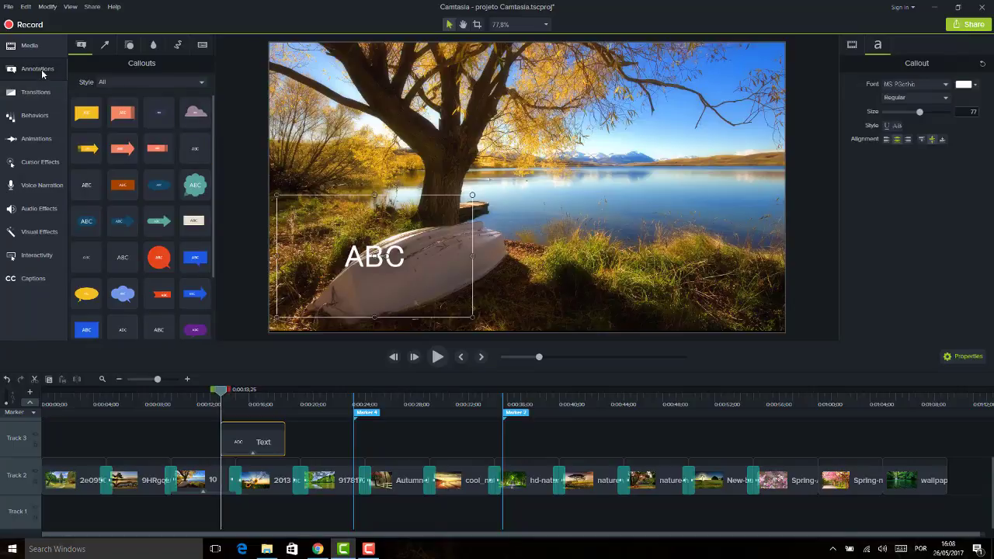
pyautogui.click(106, 45)
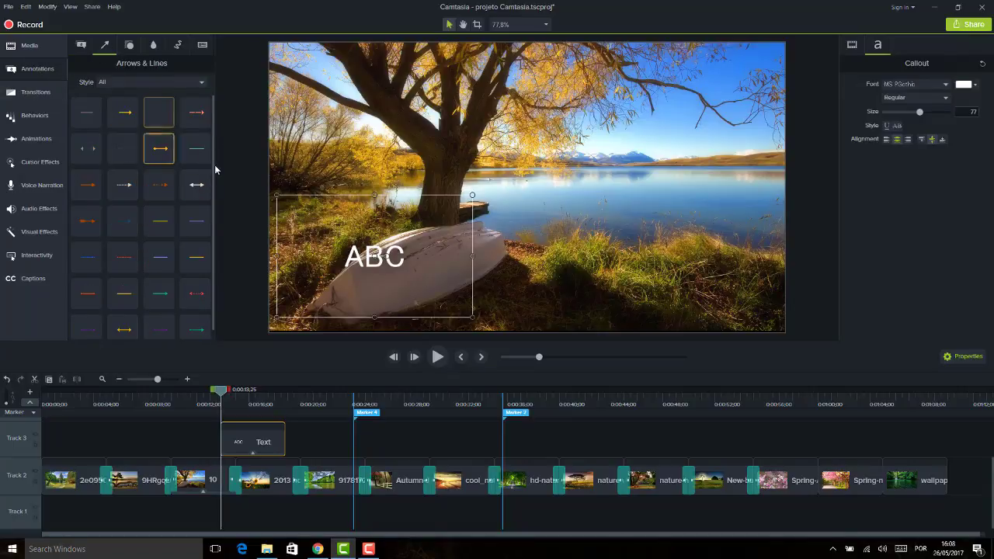
pyautogui.scroll(-1, 212, 168)
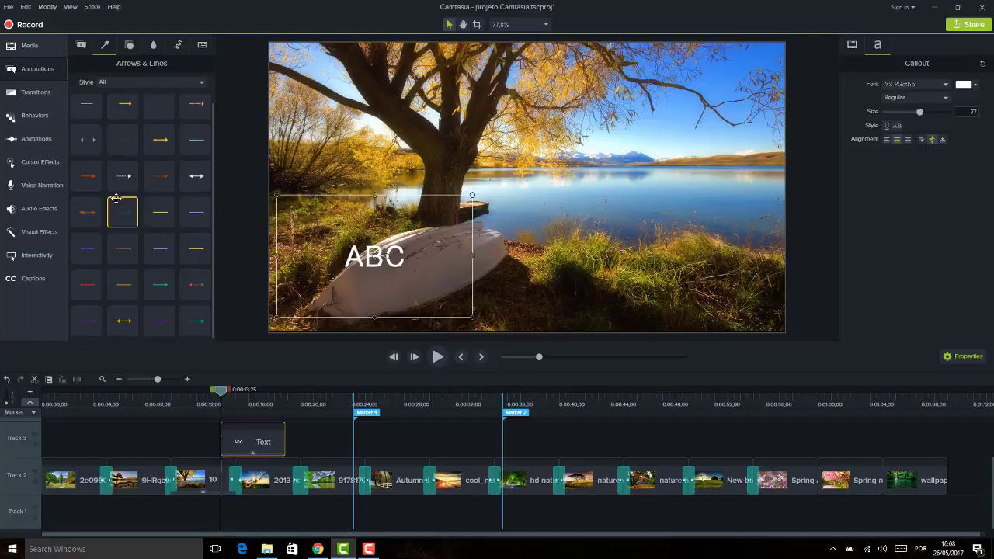
pyautogui.moveTo(129, 208)
pyautogui.mouseDown()
pyautogui.moveTo(373, 149)
pyautogui.moveTo(402, 129)
pyautogui.moveTo(527, 161)
pyautogui.moveTo(644, 165)
pyautogui.moveTo(576, 159)
pyautogui.moveTo(551, 177)
pyautogui.moveTo(575, 89)
pyautogui.moveTo(543, 116)
pyautogui.moveTo(560, 106)
pyautogui.moveTo(575, 113)
pyautogui.moveTo(562, 193)
pyautogui.moveTo(539, 223)
pyautogui.mouseUp()
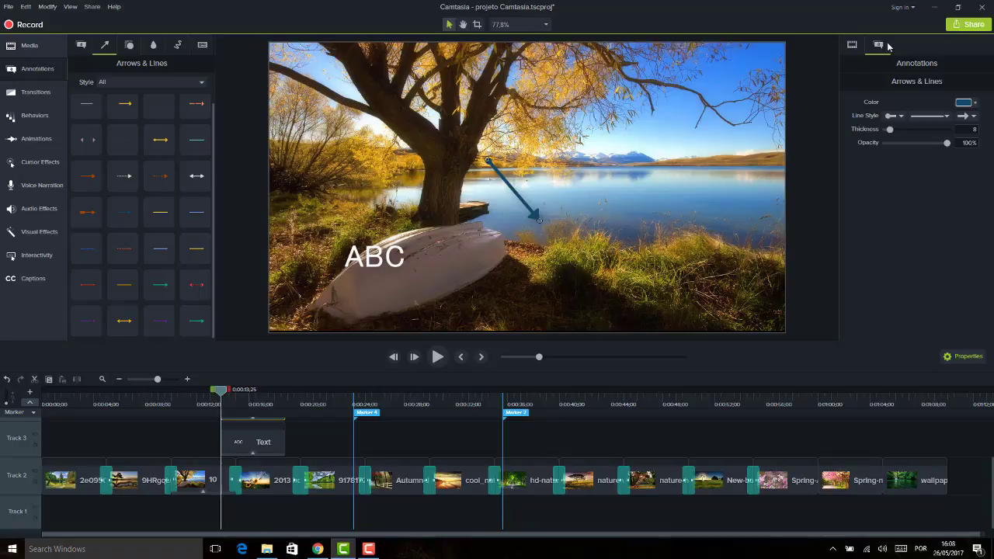
# Recolour the arrow yellow and scale it to 187.3%
pyautogui.click(974, 103)
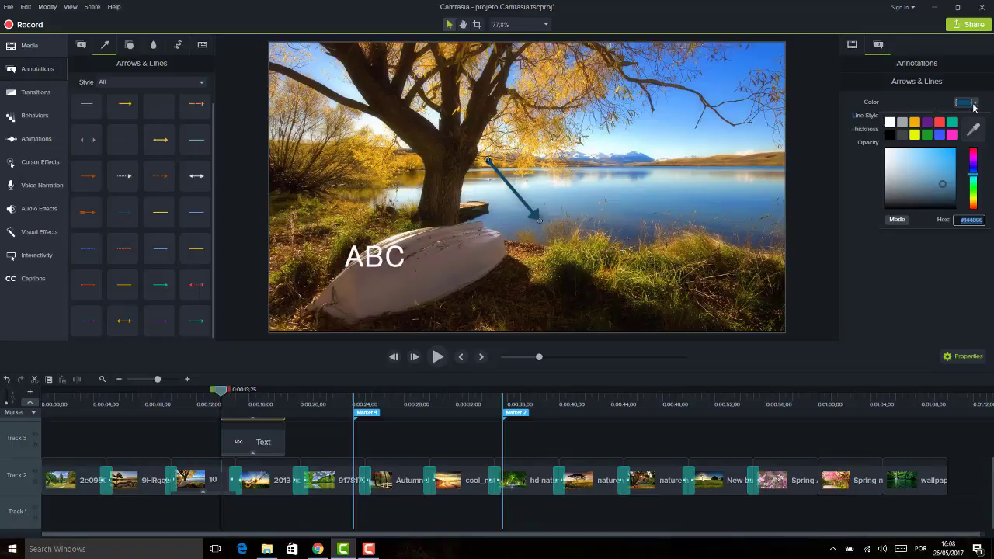
pyautogui.click(916, 136)
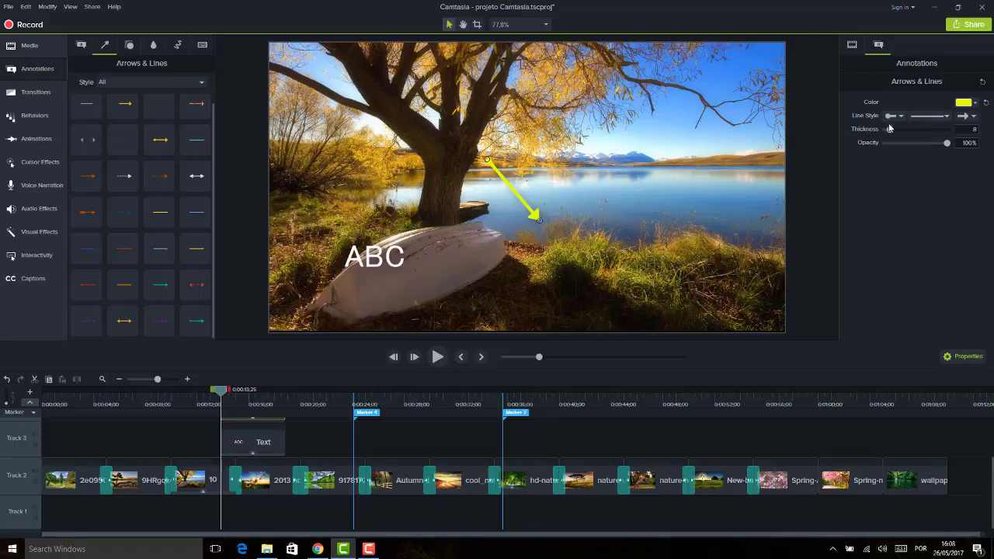
pyautogui.click(852, 44)
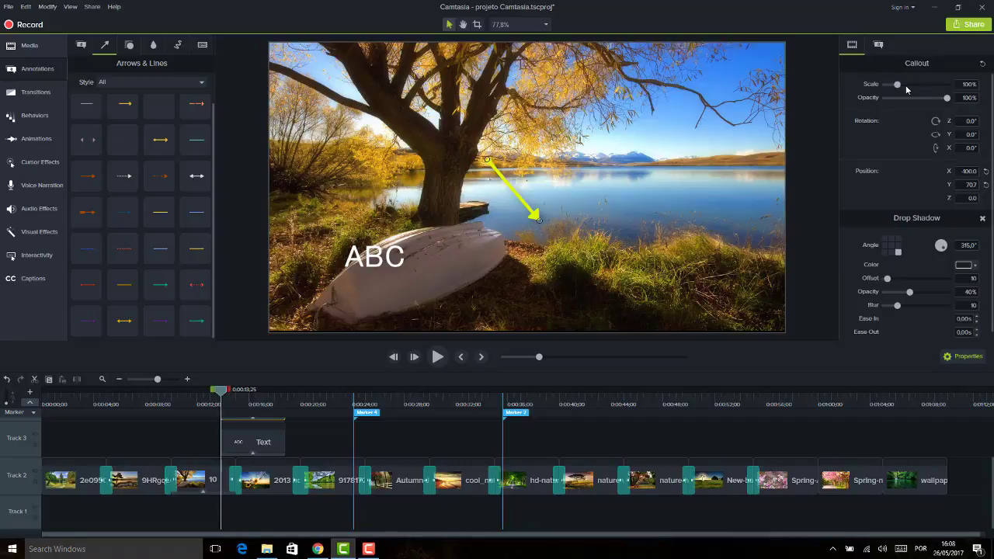
pyautogui.moveTo(902, 83)
pyautogui.mouseDown()
pyautogui.moveTo(925, 86)
pyautogui.moveTo(912, 86)
pyautogui.mouseUp()
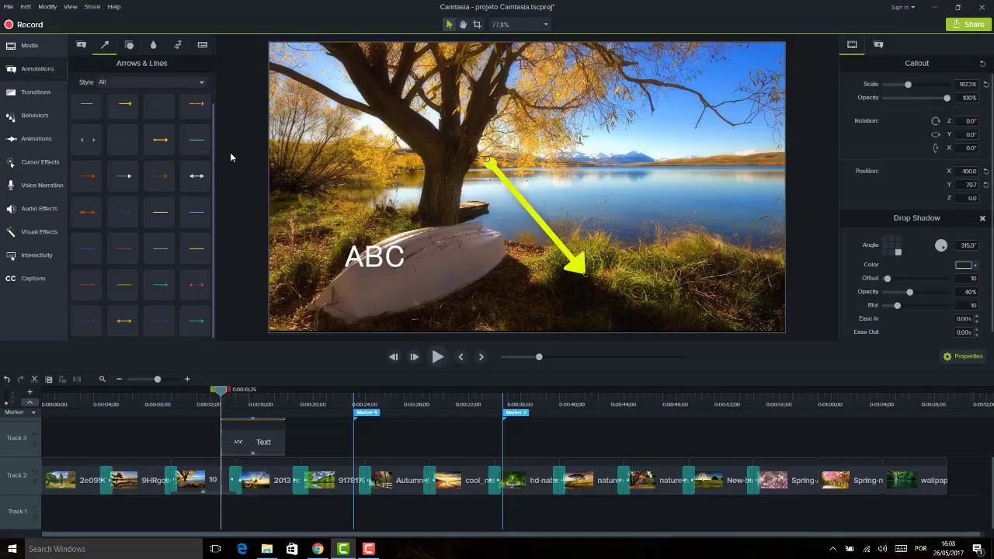
# Delete the yellow arrow and place a yellow ellipse, a white rectangle and an orange-red star over the picture
pyautogui.moveTo(215, 207); pyautogui.dragTo(225, 115)
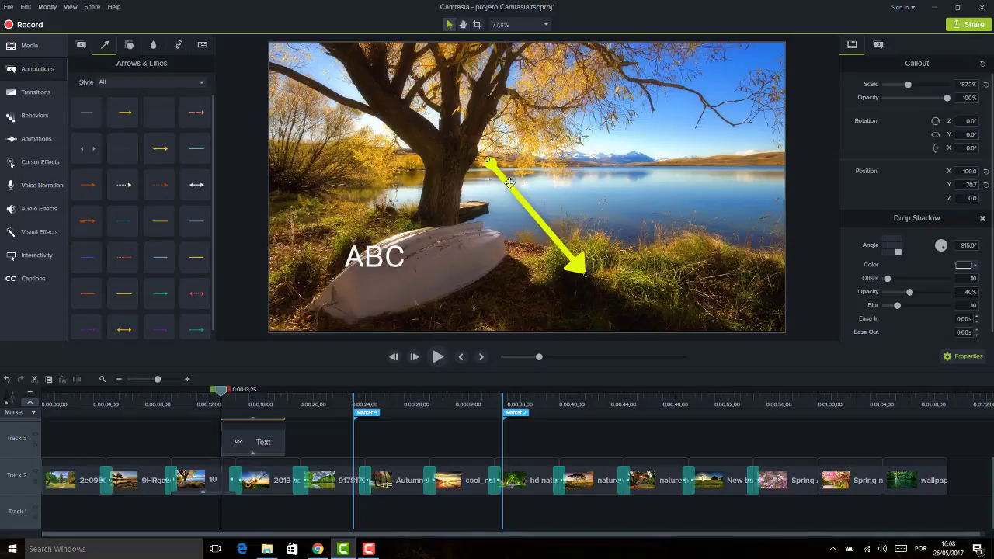
pyautogui.press('Delete')
pyautogui.click(129, 45)
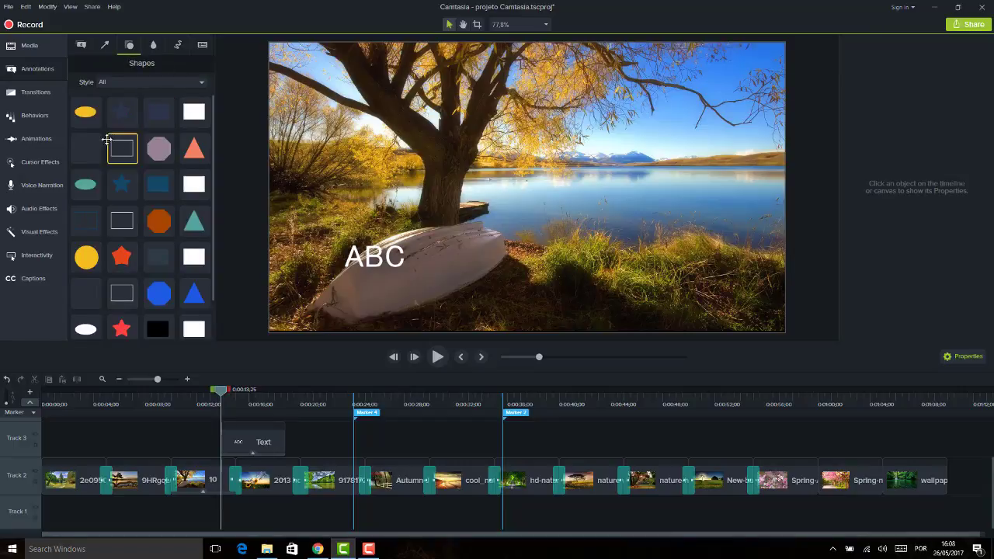
pyautogui.moveTo(86, 112); pyautogui.dragTo(497, 132)
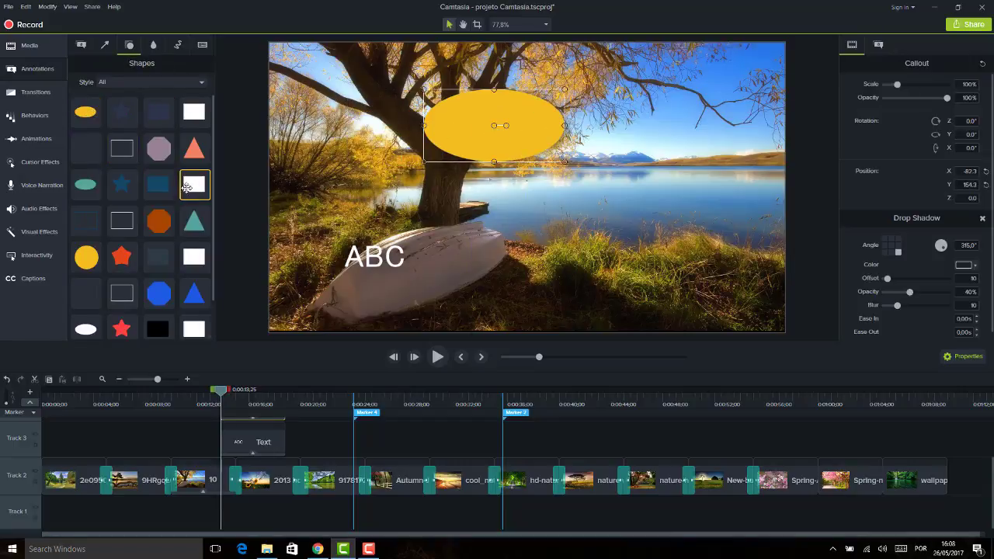
pyautogui.moveTo(194, 184); pyautogui.dragTo(613, 207)
pyautogui.moveTo(121, 256); pyautogui.dragTo(369, 161)
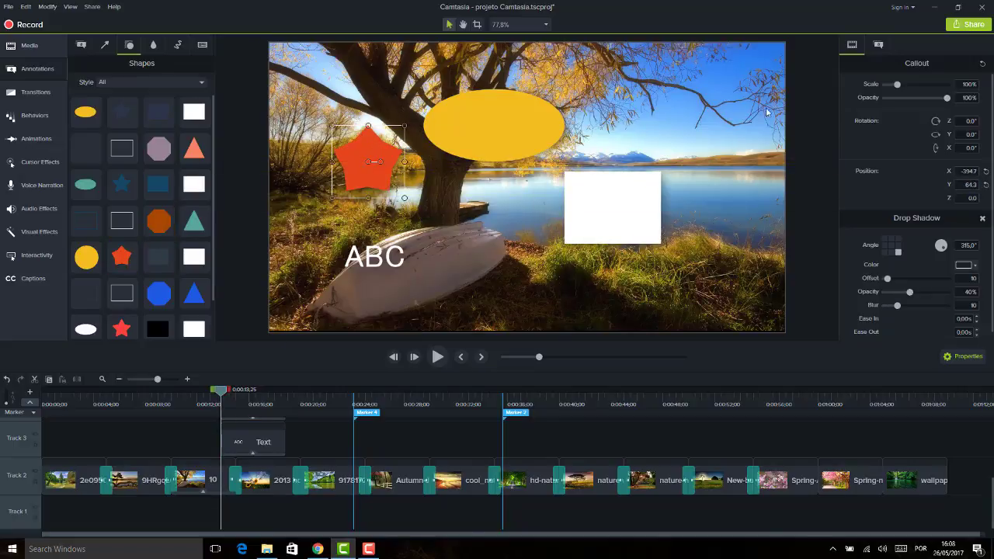
# Try the Ellipse and Star shape types on the orange-red star, finishing with Rectangle
pyautogui.click(878, 45)
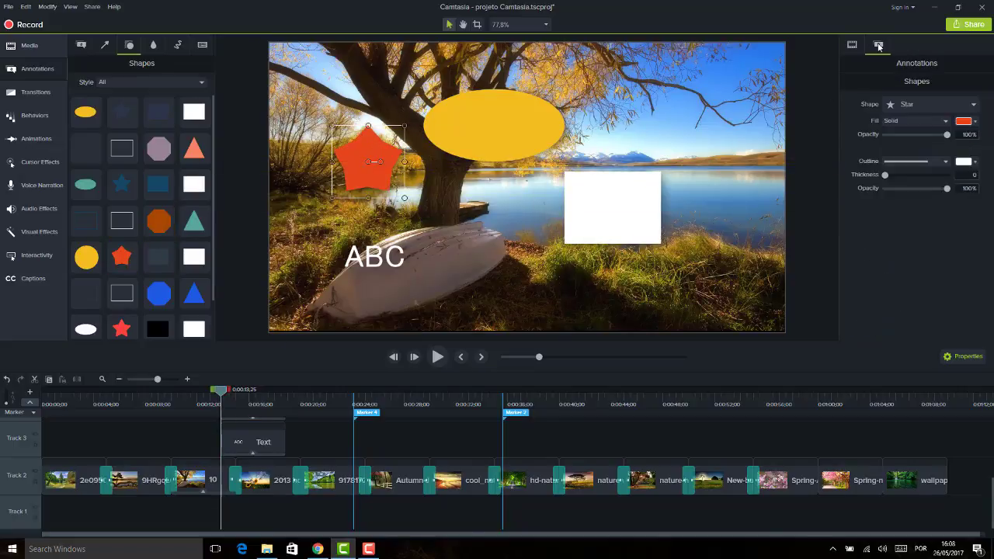
pyautogui.click(975, 104)
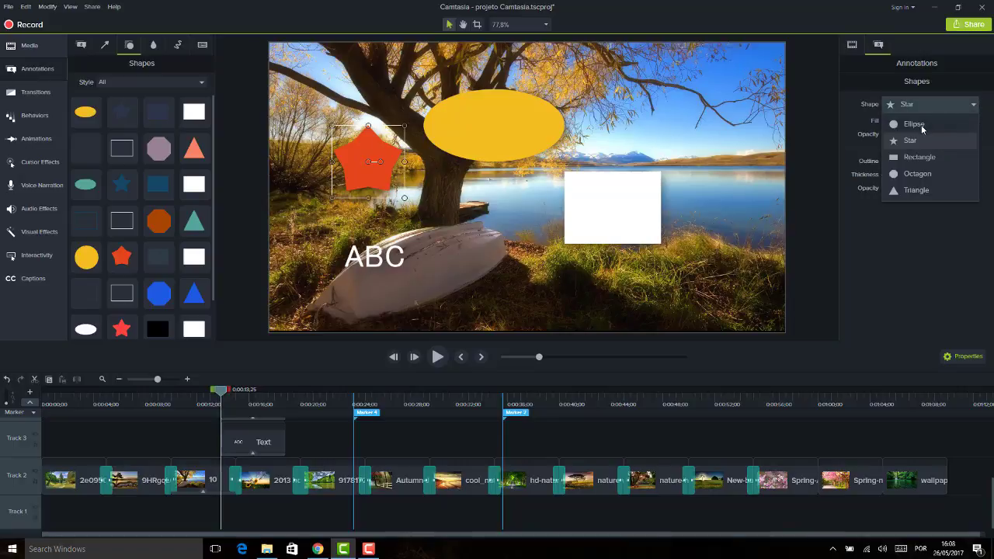
pyautogui.click(921, 126)
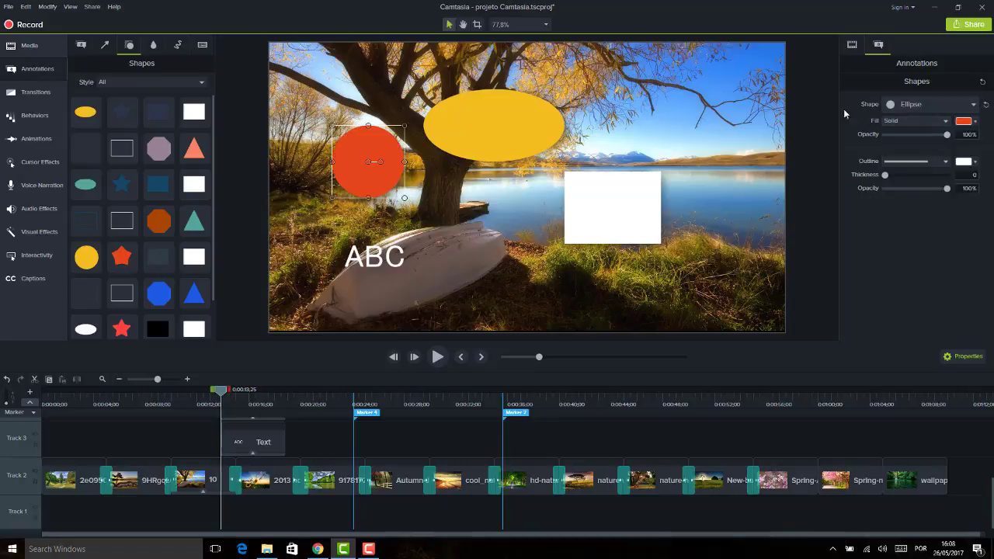
pyautogui.click(939, 106)
pyautogui.click(927, 144)
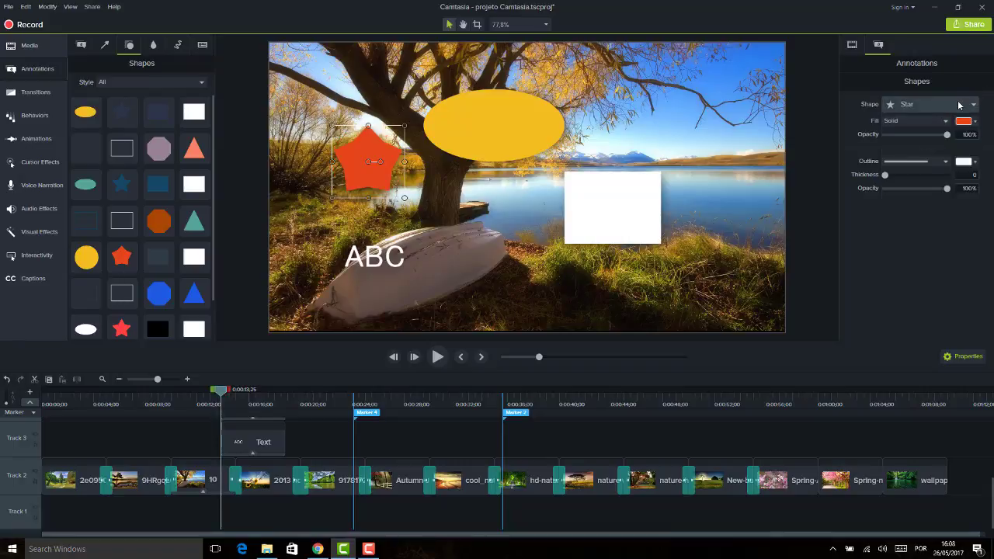
pyautogui.click(959, 105)
pyautogui.click(939, 126)
pyautogui.click(954, 104)
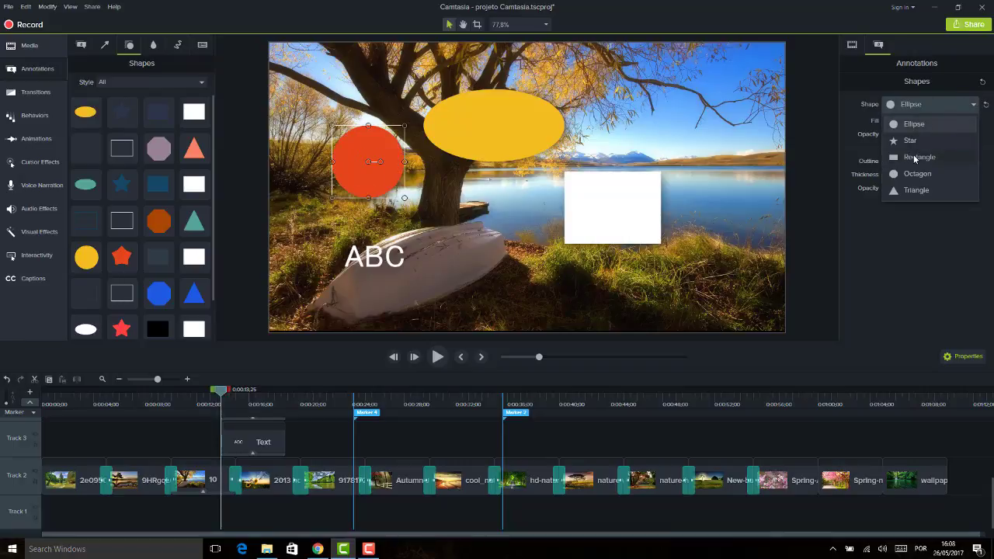
pyautogui.click(914, 157)
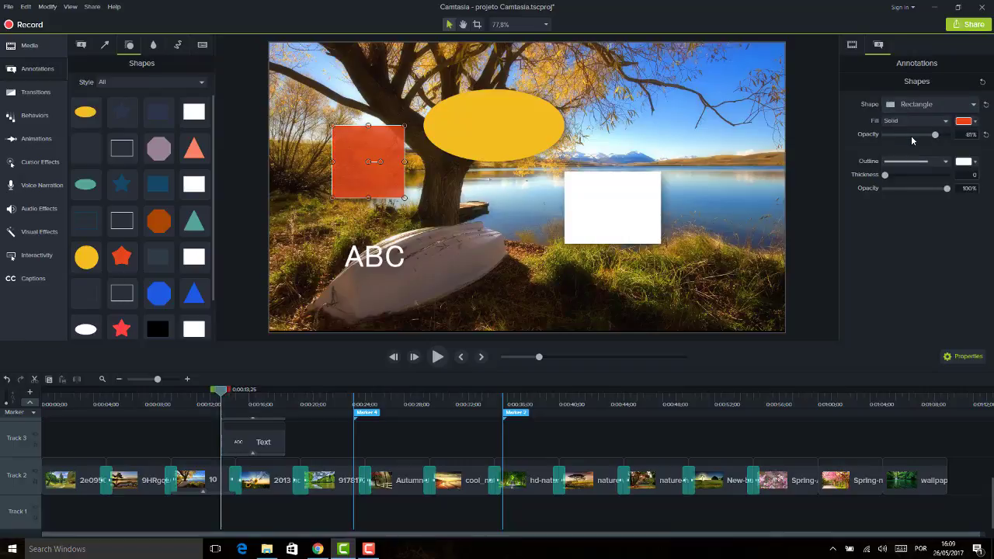
# Give the orange-red rectangle 42% fill opacity and a dotted white outline with a thickness of 16
pyautogui.click(911, 136)
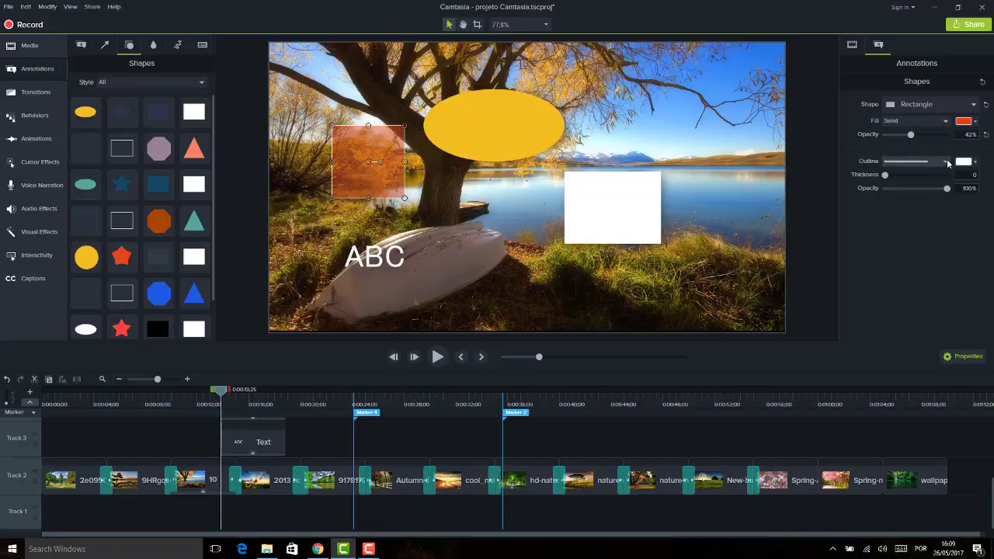
pyautogui.moveTo(886, 175); pyautogui.dragTo(894, 175)
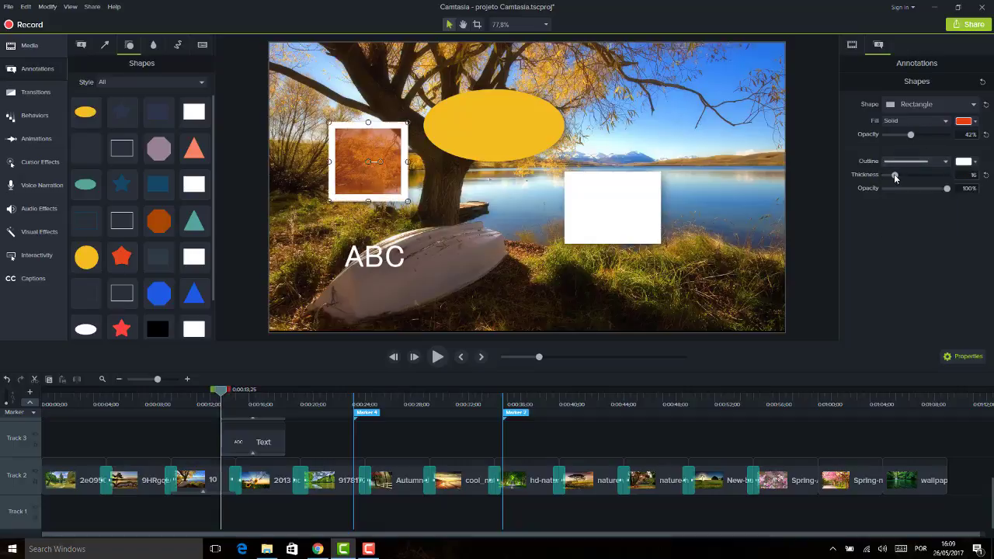
pyautogui.click(916, 162)
pyautogui.click(917, 191)
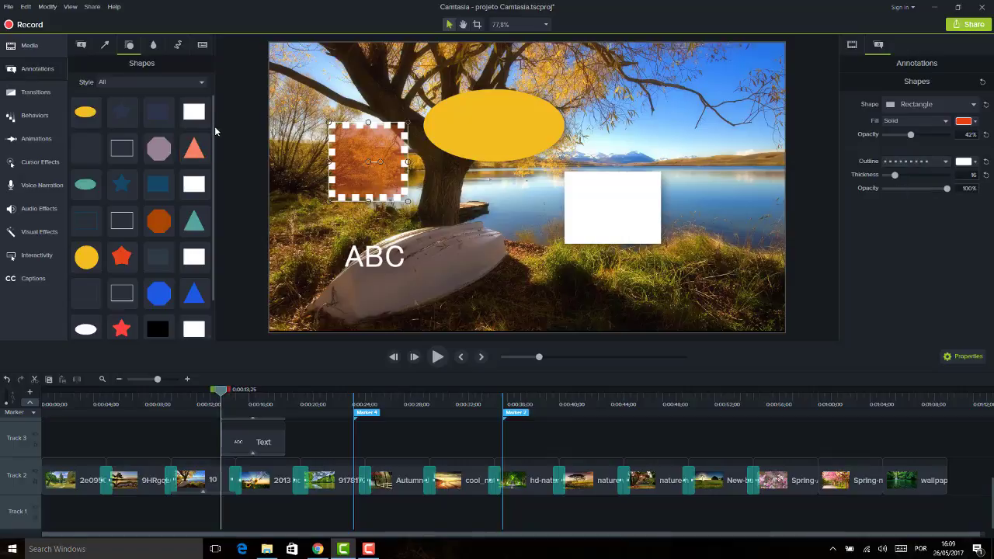
pyautogui.scroll(-1, 215, 133)
pyautogui.scroll(1, 220, 157)
# Delete the orange-red rectangle, the yellow ellipse and the white rectangle from the canvas
pyautogui.press('Delete')
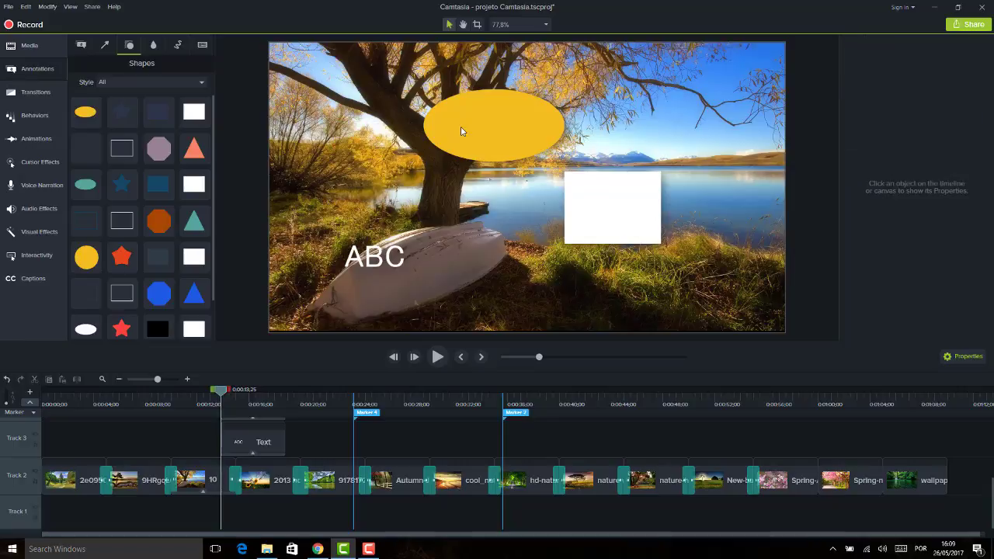
pyautogui.click(461, 129)
pyautogui.press('Delete')
pyautogui.click(590, 175)
pyautogui.press('Delete')
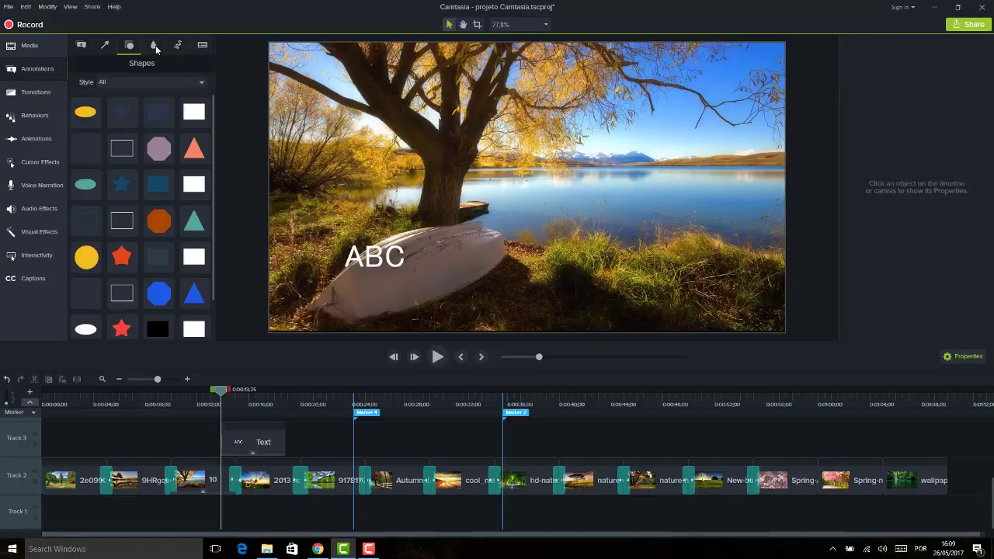
# Place a Blur annotation over the tall sunflower at 0:00:17;01 and extend it upward and downward to cover more of the flower
pyautogui.click(156, 49)
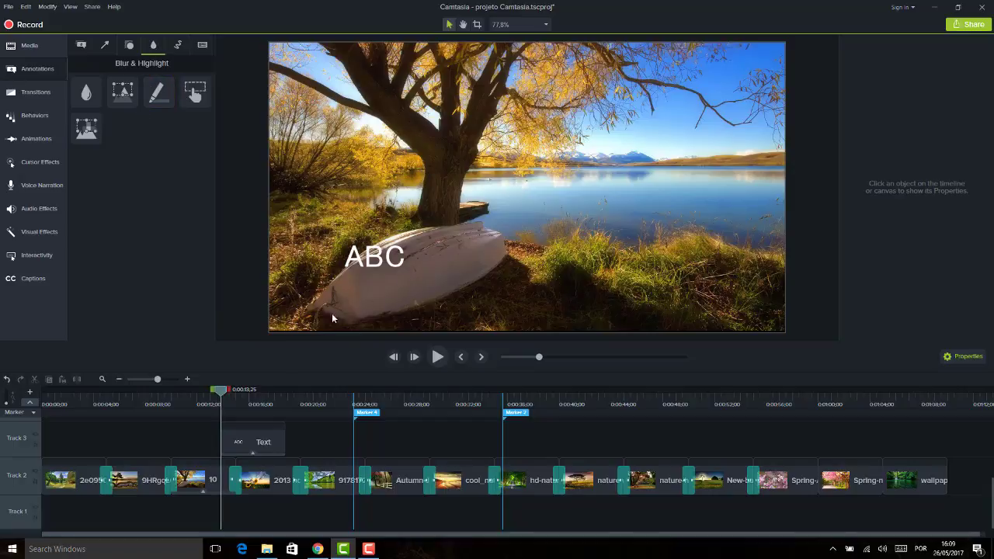
pyautogui.moveTo(276, 404)
pyautogui.mouseDown()
pyautogui.moveTo(636, 385)
pyautogui.moveTo(750, 392)
pyautogui.moveTo(482, 391)
pyautogui.moveTo(244, 371)
pyautogui.moveTo(46, 379)
pyautogui.moveTo(115, 368)
pyautogui.moveTo(256, 382)
pyautogui.moveTo(262, 392)
pyautogui.mouseUp()
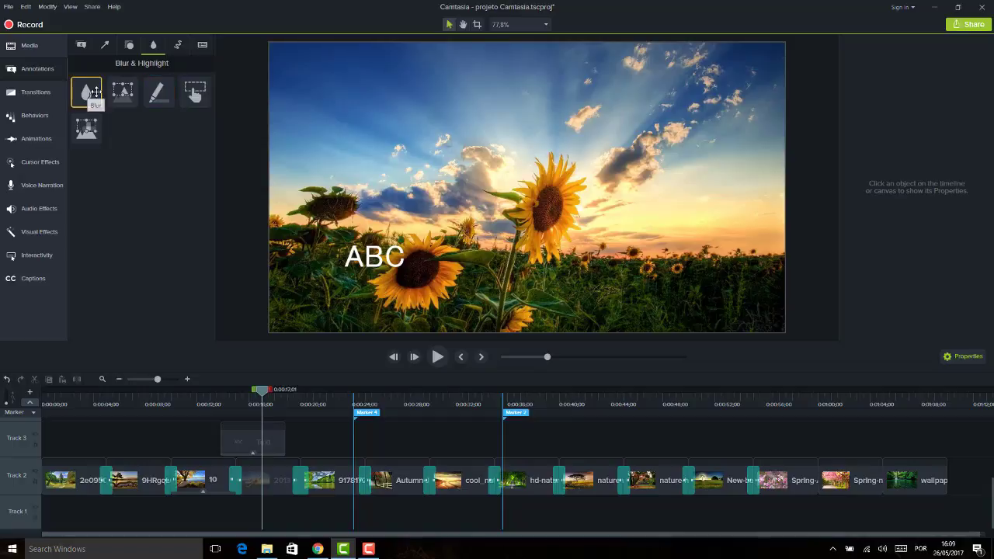
pyautogui.moveTo(86, 92)
pyautogui.mouseDown()
pyautogui.moveTo(503, 181)
pyautogui.moveTo(558, 212)
pyautogui.mouseUp()
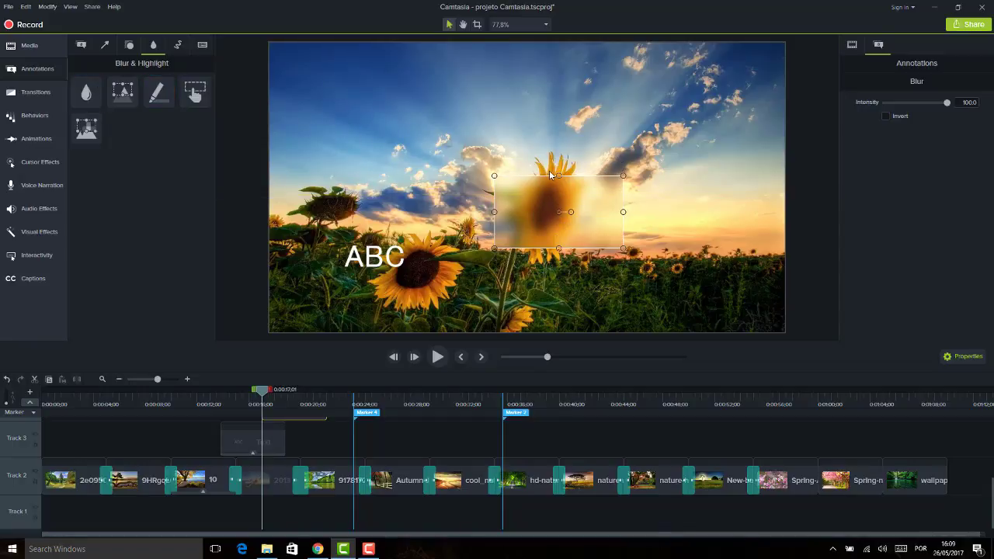
pyautogui.moveTo(559, 176); pyautogui.dragTo(559, 151)
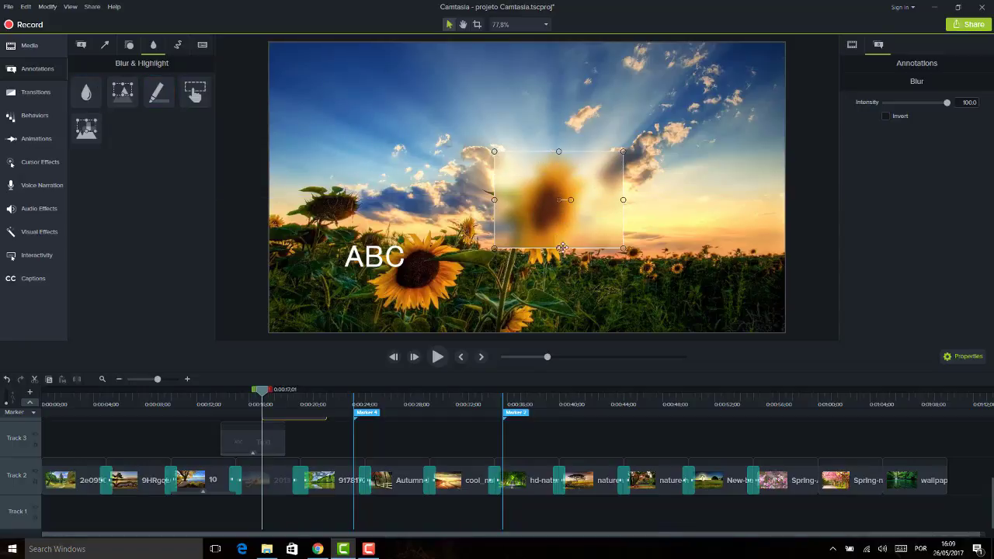
pyautogui.moveTo(559, 248); pyautogui.dragTo(559, 256)
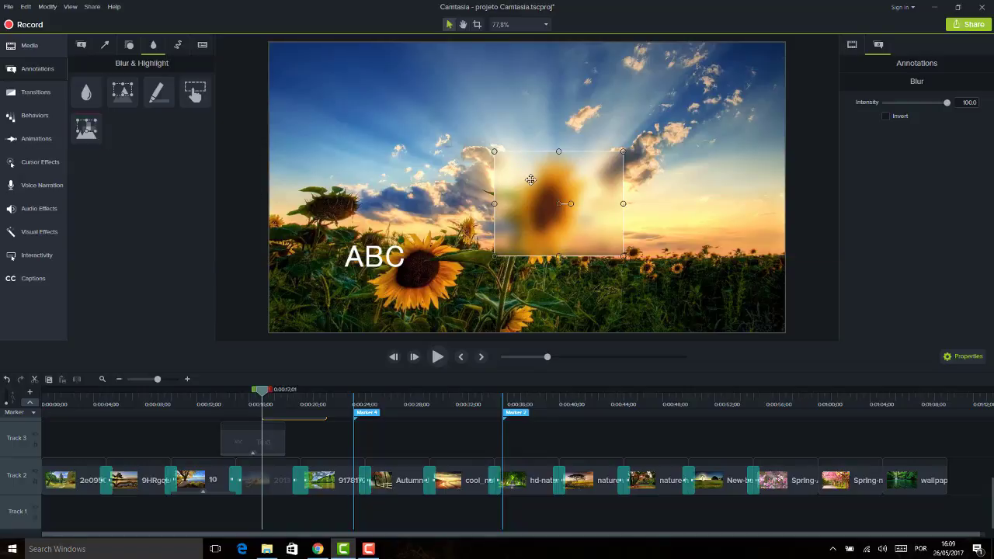
# Delete the blur and try the Spotlight/Pixelate effect over the tall sunflower
pyautogui.press('Delete')
pyautogui.moveTo(87, 128)
pyautogui.mouseDown()
pyautogui.moveTo(155, 135)
pyautogui.moveTo(544, 231)
pyautogui.moveTo(557, 200)
pyautogui.moveTo(543, 200)
pyautogui.moveTo(565, 203)
pyautogui.mouseUp()
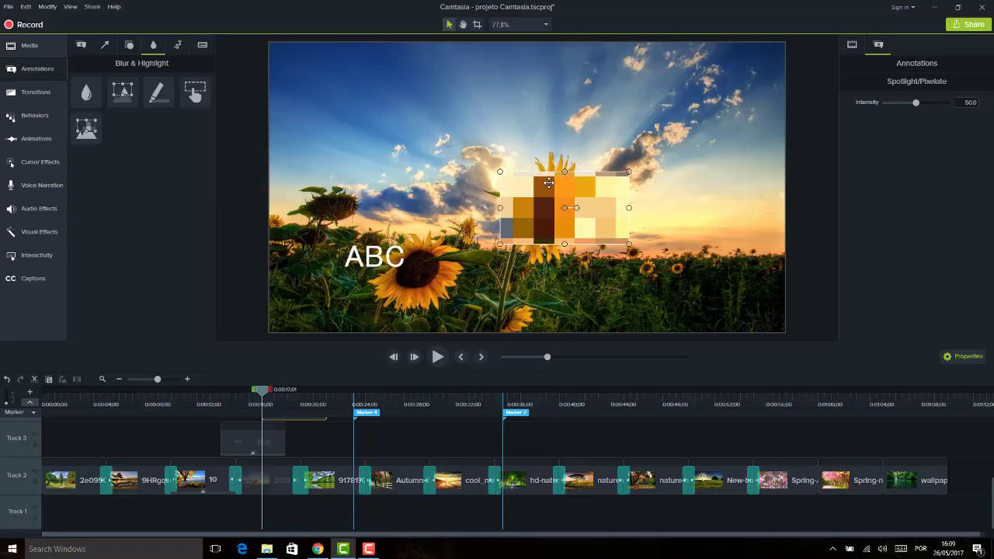
pyautogui.press('Escape')
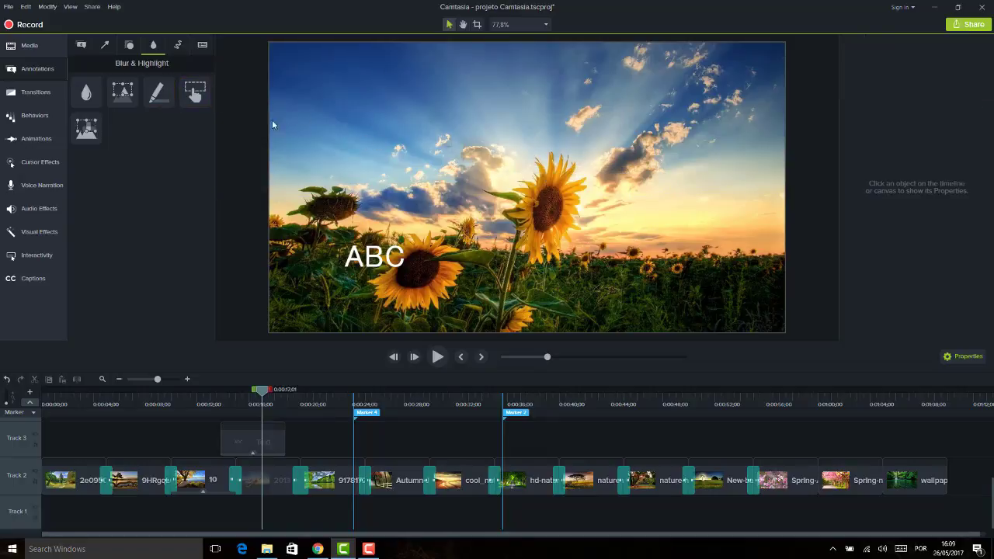
# Place a yellow Highlighter on the sunflower picture and reduce it to a small rectangle beside the tall sunflower
pyautogui.moveTo(157, 91)
pyautogui.mouseDown()
pyautogui.moveTo(524, 200)
pyautogui.moveTo(560, 193)
pyautogui.moveTo(390, 203)
pyautogui.moveTo(537, 218)
pyautogui.moveTo(550, 195)
pyautogui.moveTo(551, 271)
pyautogui.mouseUp()
pyautogui.moveTo(587, 211); pyautogui.dragTo(527, 212)
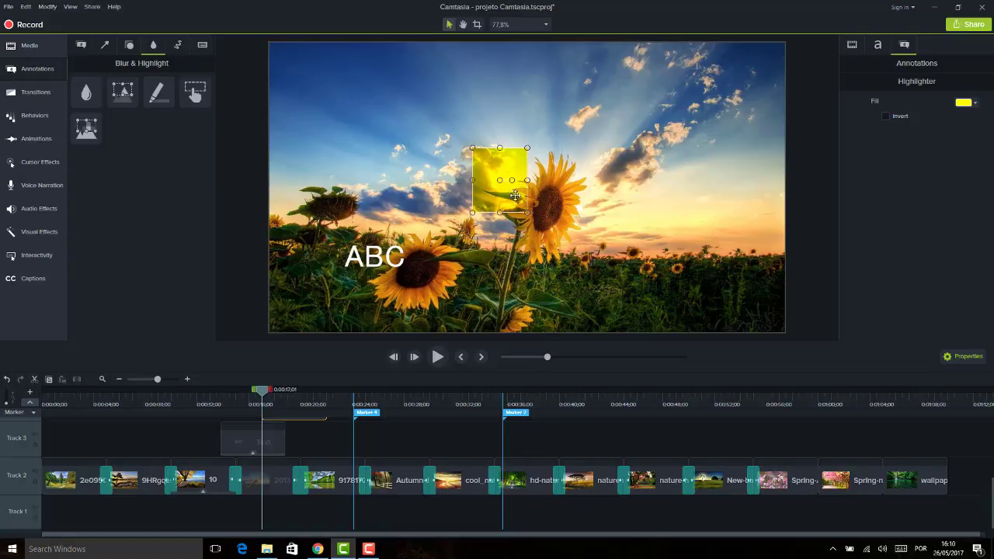
# Delete all clips on Track 2 and Track 3 and place the "Camtasia aula 01" recording at the start of Track 2
pyautogui.moveTo(68, 425)
pyautogui.mouseDown()
pyautogui.moveTo(328, 495)
pyautogui.moveTo(874, 534)
pyautogui.moveTo(861, 535)
pyautogui.mouseUp()
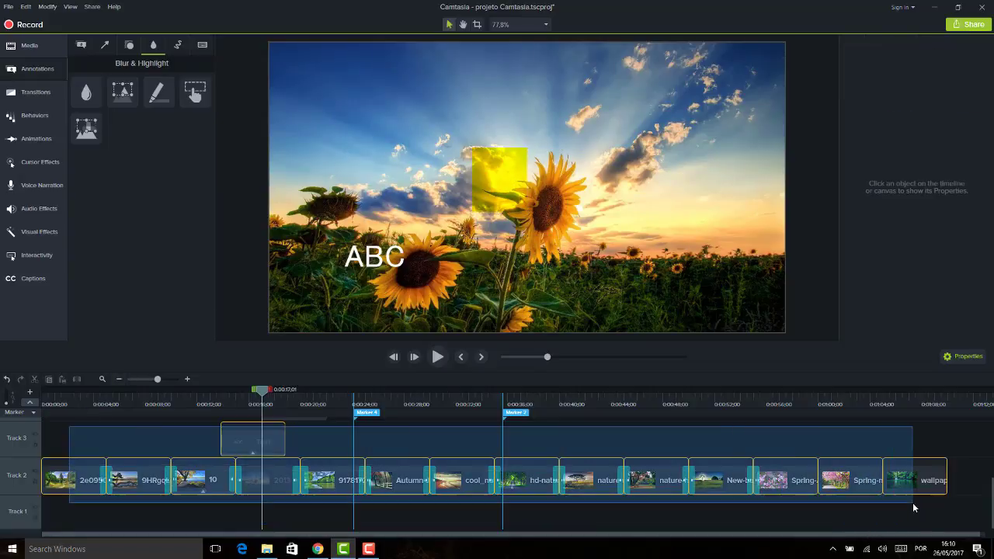
pyautogui.press('Delete')
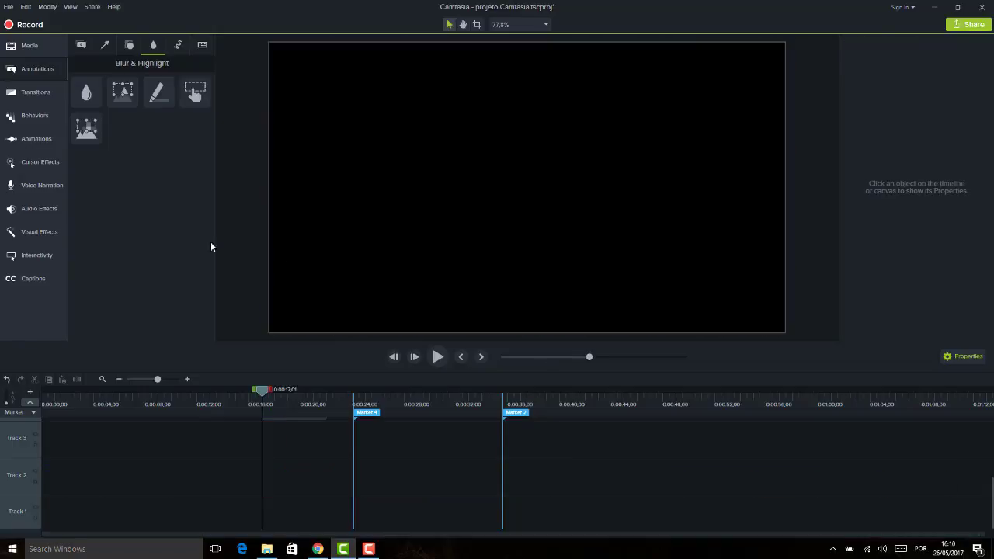
pyautogui.click(31, 46)
pyautogui.moveTo(108, 97); pyautogui.dragTo(35, 487)
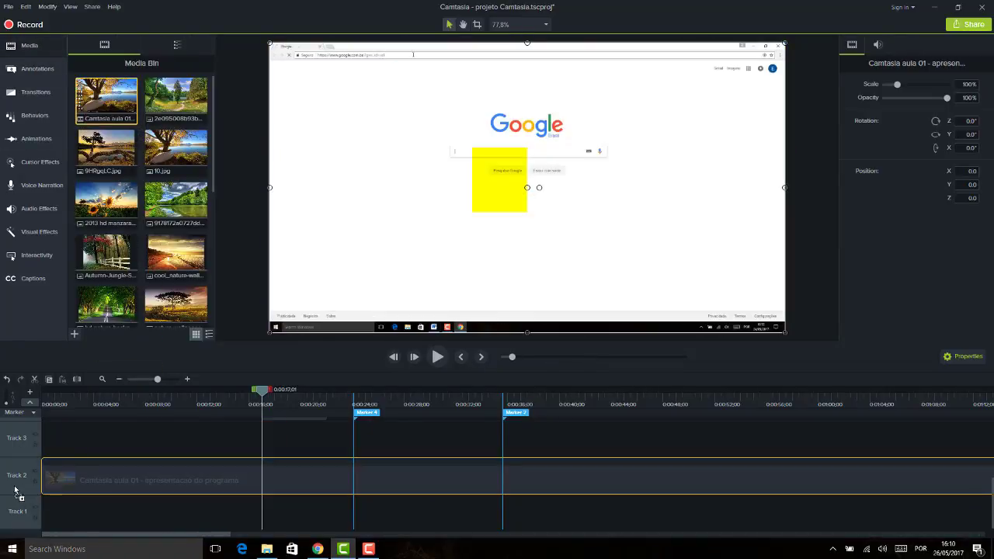
# Try a yellow Highlighter at 0:00:30;19, fitted over the first search result's title line, and delete it
pyautogui.click(438, 388)
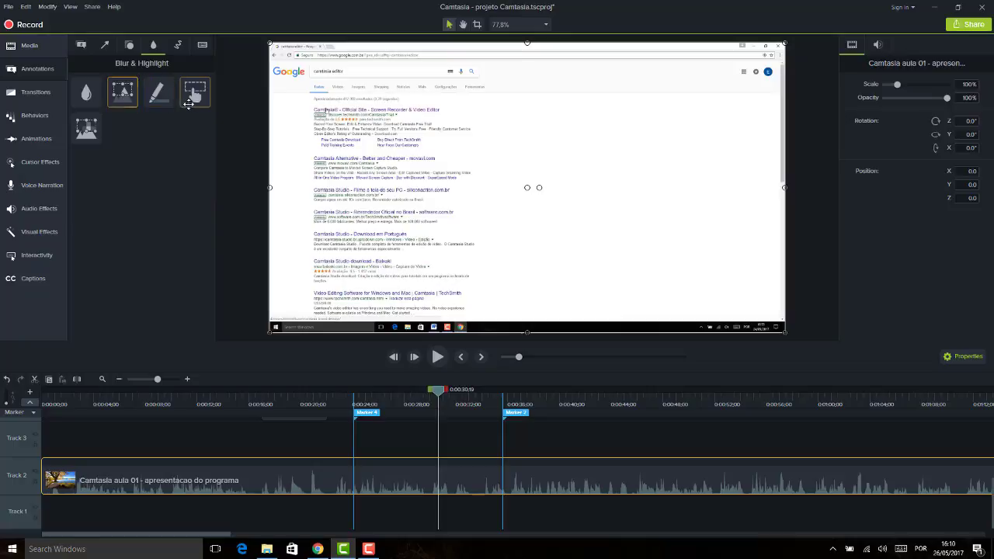
pyautogui.moveTo(158, 91)
pyautogui.mouseDown()
pyautogui.moveTo(333, 107)
pyautogui.moveTo(349, 130)
pyautogui.mouseUp()
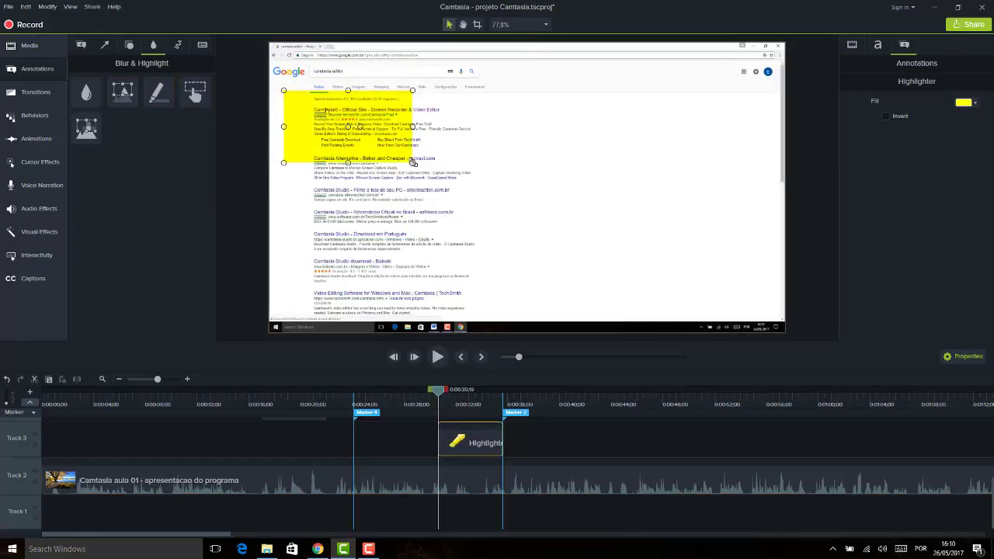
pyautogui.moveTo(412, 161); pyautogui.dragTo(450, 112)
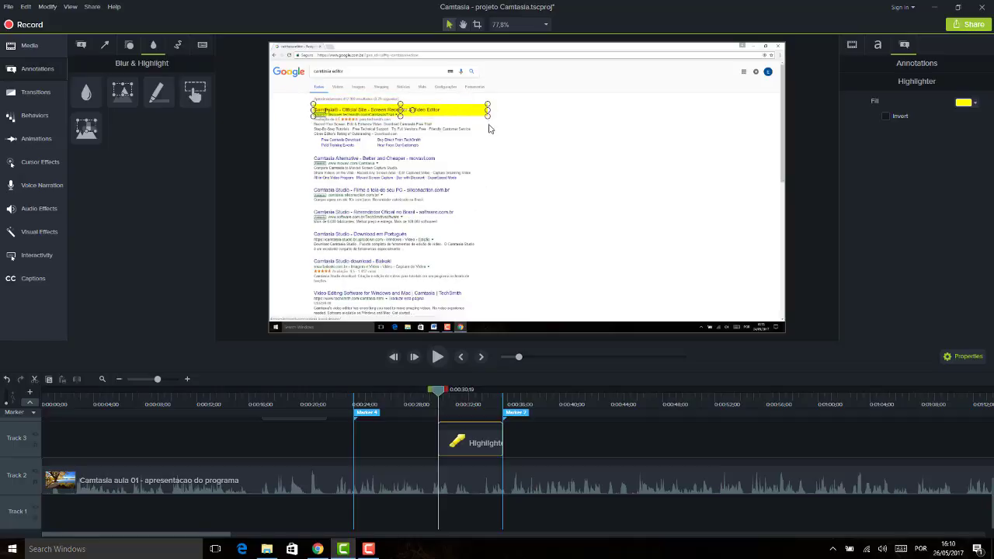
pyautogui.press('Delete')
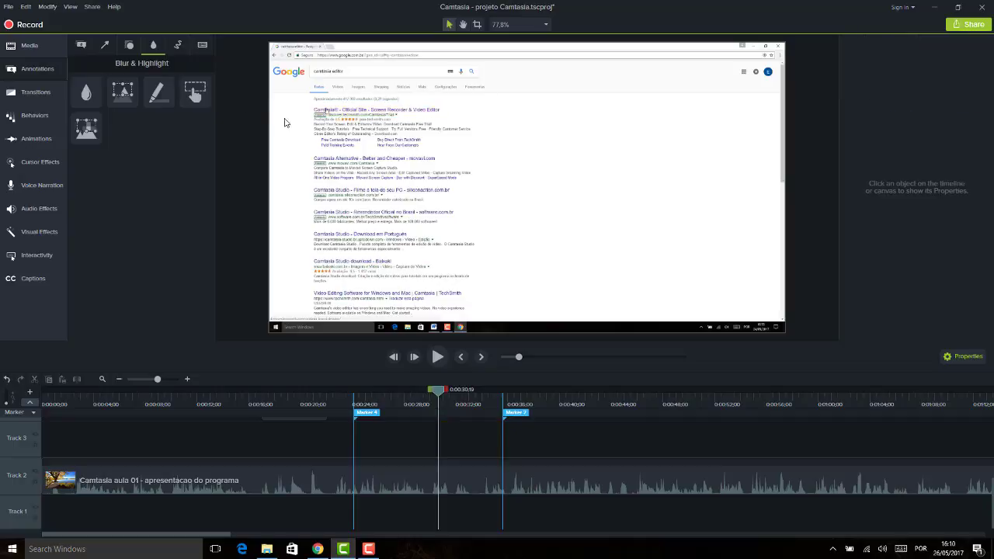
# Add a red Sketch Motion oval at 0:00:30;19, shrink it and position it around the start of the first search result
pyautogui.click(178, 45)
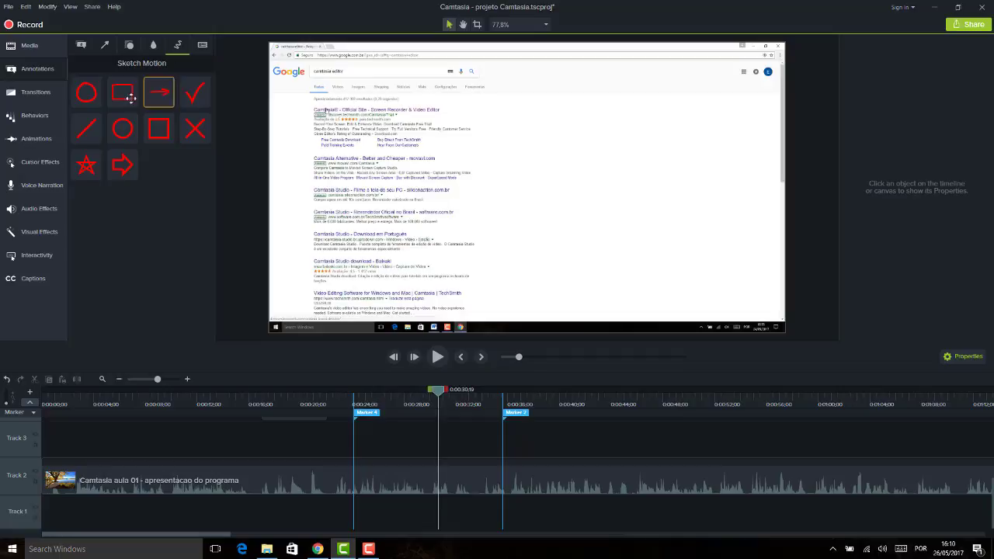
pyautogui.moveTo(80, 92); pyautogui.dragTo(350, 131)
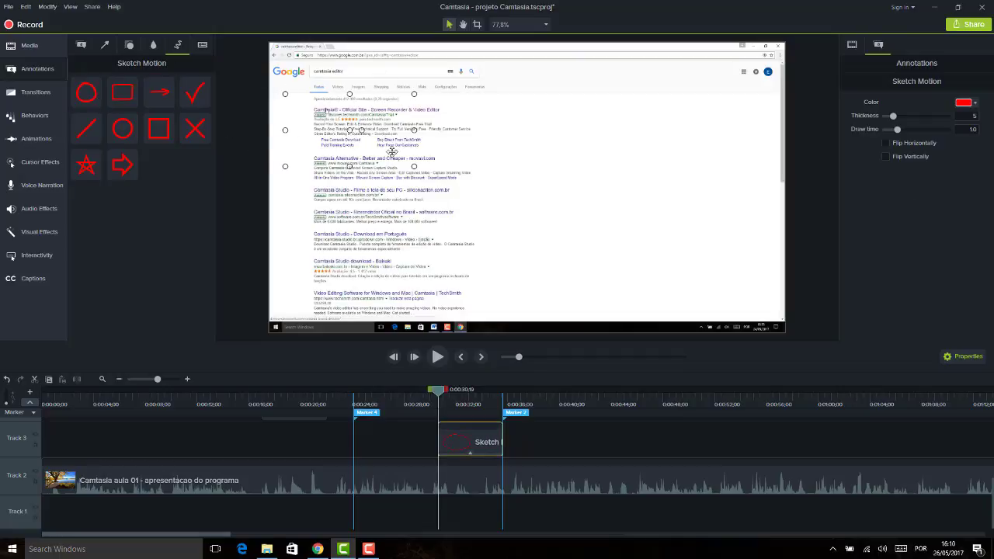
pyautogui.moveTo(414, 165); pyautogui.dragTo(396, 149)
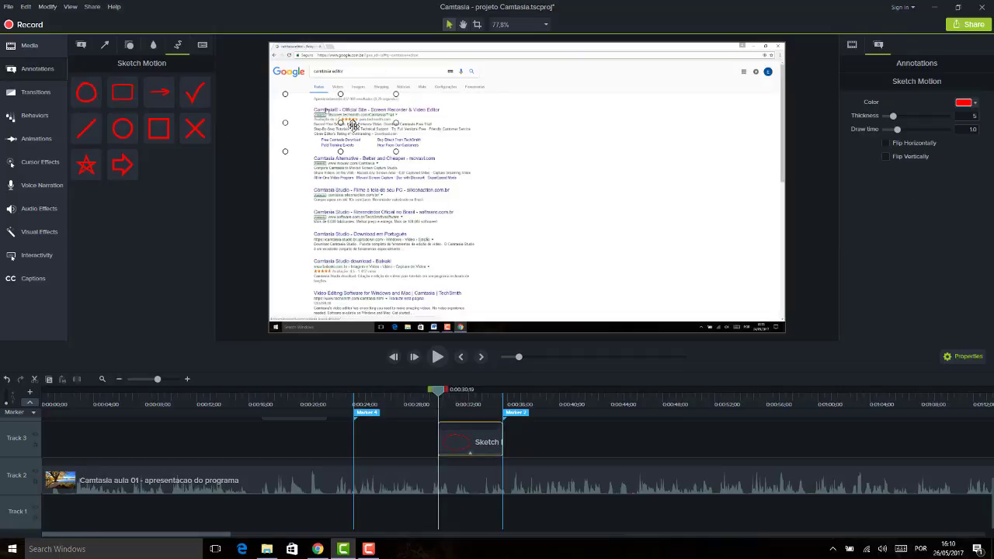
pyautogui.moveTo(353, 125); pyautogui.dragTo(438, 141)
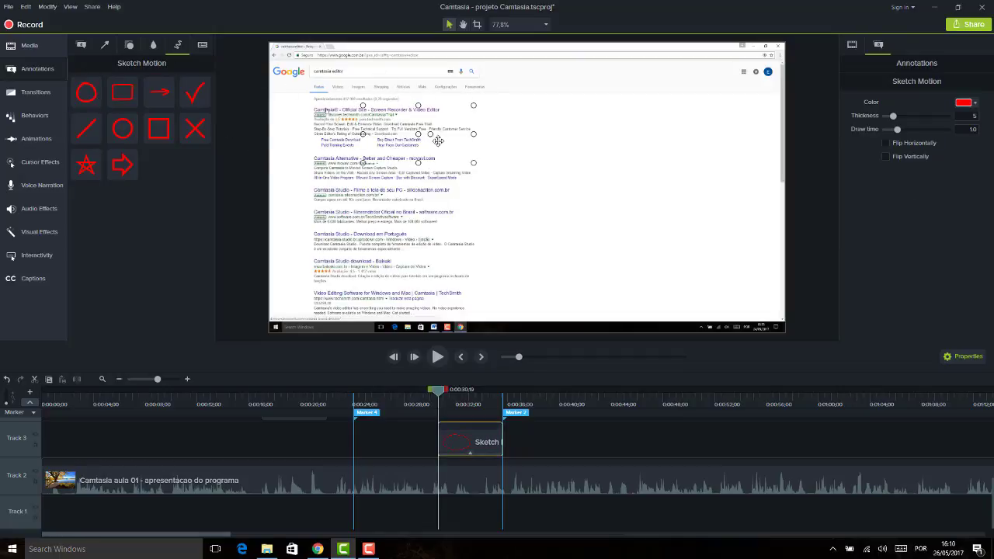
pyautogui.click(461, 396)
pyautogui.moveTo(438, 148); pyautogui.dragTo(371, 129)
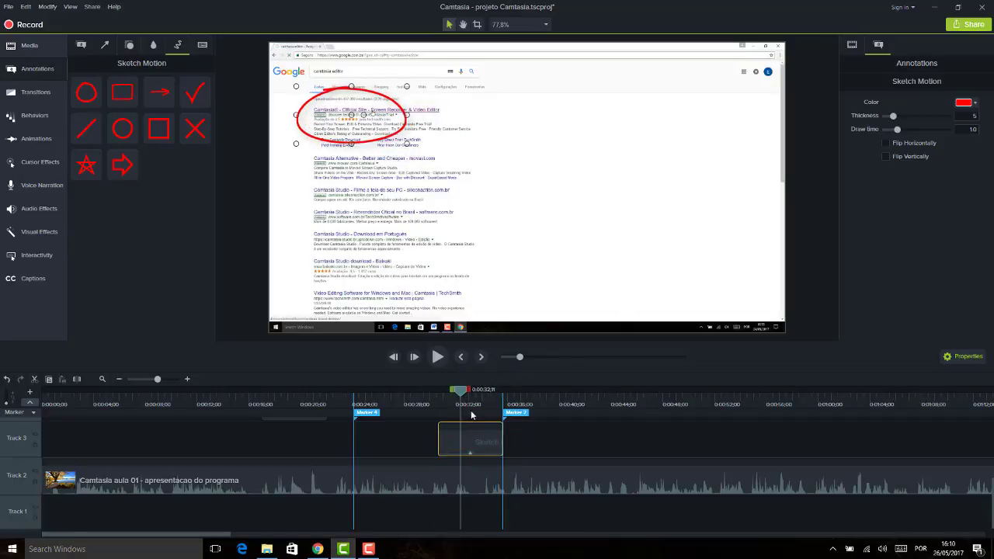
# Play back the section around the Sketch Motion oval to examine its drawing animation and its timing against the page change
pyautogui.click(420, 402)
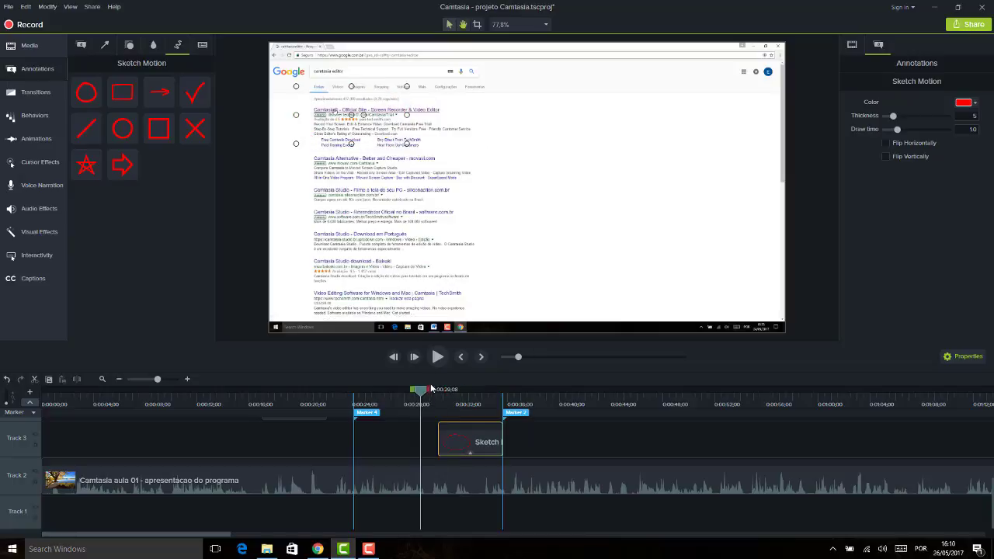
pyautogui.press('space')
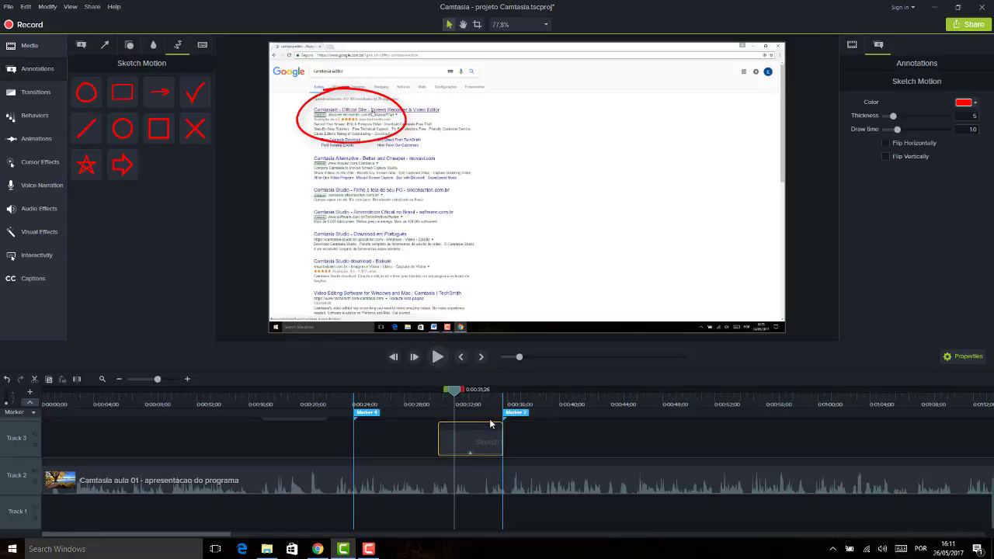
pyautogui.press('space')
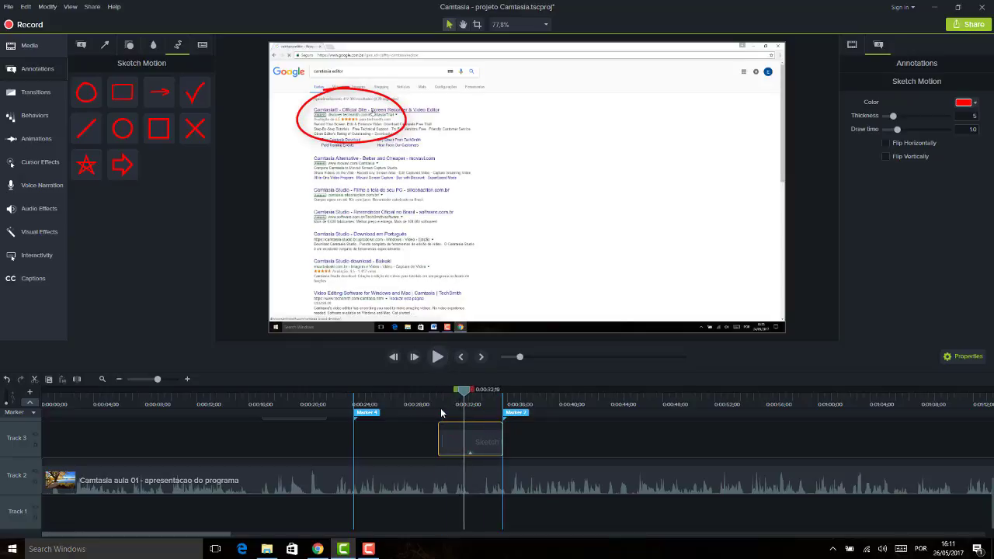
pyautogui.click(455, 397)
pyautogui.click(446, 397)
pyautogui.press('space')
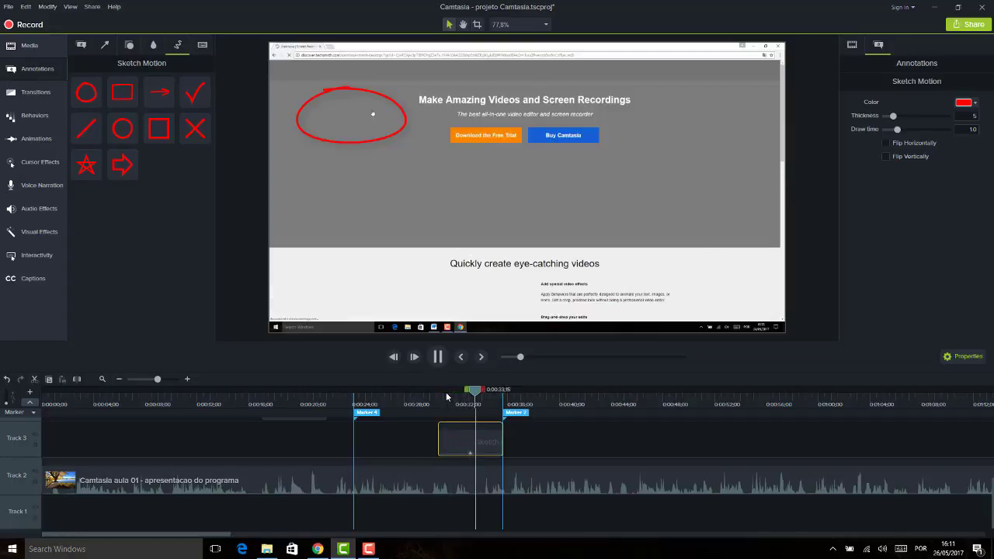
pyautogui.press('space')
# Shorten the Sketch Motion oval's clip to end at 0:00:32;23, before the web page changes, and preview it
pyautogui.moveTo(470, 404); pyautogui.dragTo(466, 405)
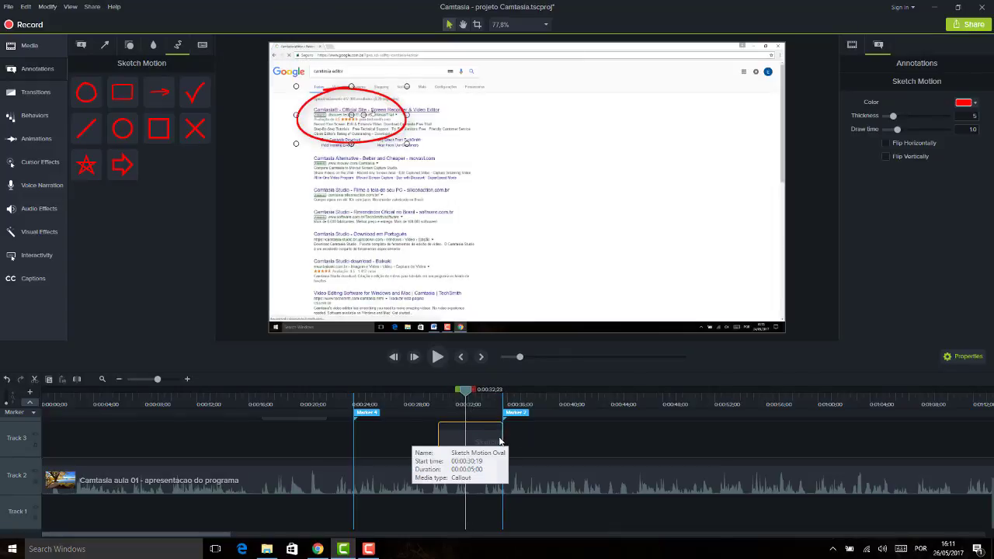
pyautogui.moveTo(503, 437)
pyautogui.mouseDown()
pyautogui.moveTo(465, 437)
pyautogui.moveTo(454, 405)
pyautogui.moveTo(443, 409)
pyautogui.mouseUp()
pyautogui.press('space')
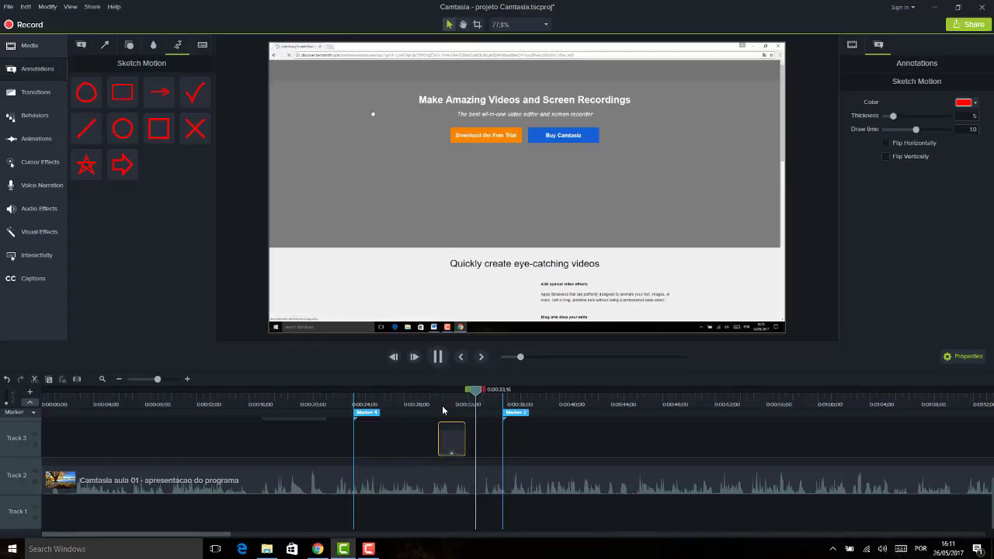
pyautogui.press('space')
# Place a small Sketch Motion check mark over the "Download the Free Trial" button and preview it from a new marker at 0:00:43;01
pyautogui.moveTo(194, 91)
pyautogui.mouseDown()
pyautogui.moveTo(527, 187)
pyautogui.moveTo(594, 437)
pyautogui.moveTo(619, 411)
pyautogui.moveTo(591, 406)
pyautogui.moveTo(622, 405)
pyautogui.mouseUp()
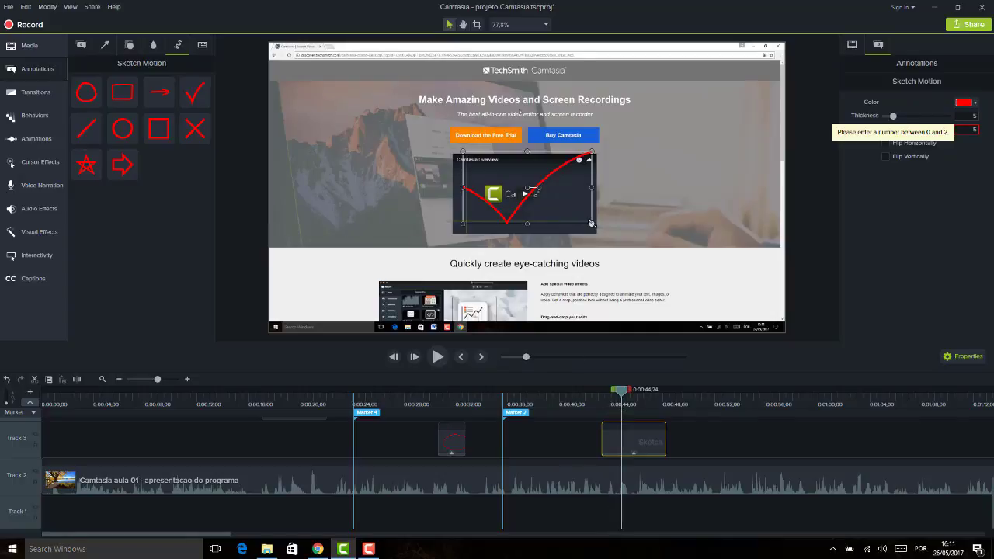
pyautogui.moveTo(591, 224)
pyautogui.mouseDown()
pyautogui.moveTo(535, 203)
pyautogui.moveTo(468, 159)
pyautogui.moveTo(475, 121)
pyautogui.moveTo(497, 124)
pyautogui.mouseUp()
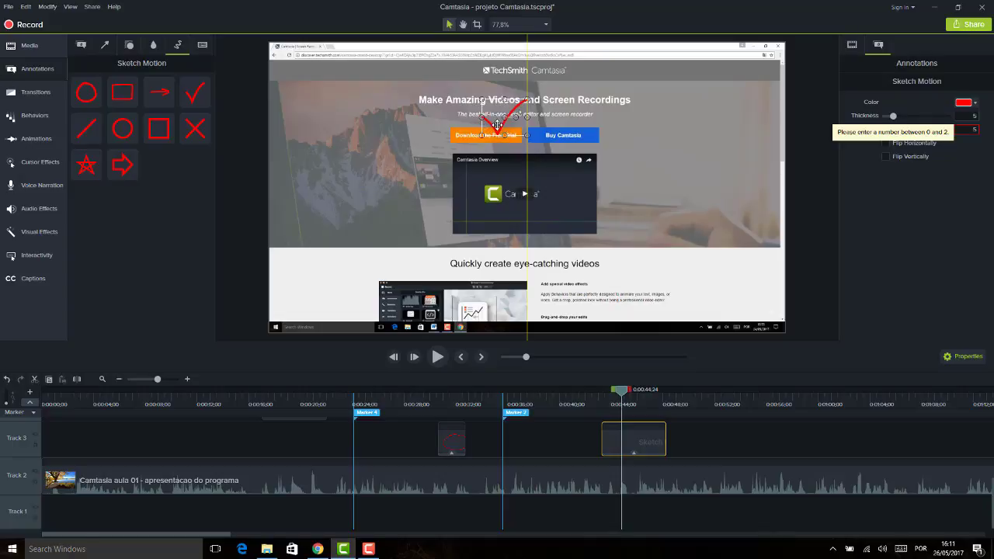
pyautogui.click(599, 413)
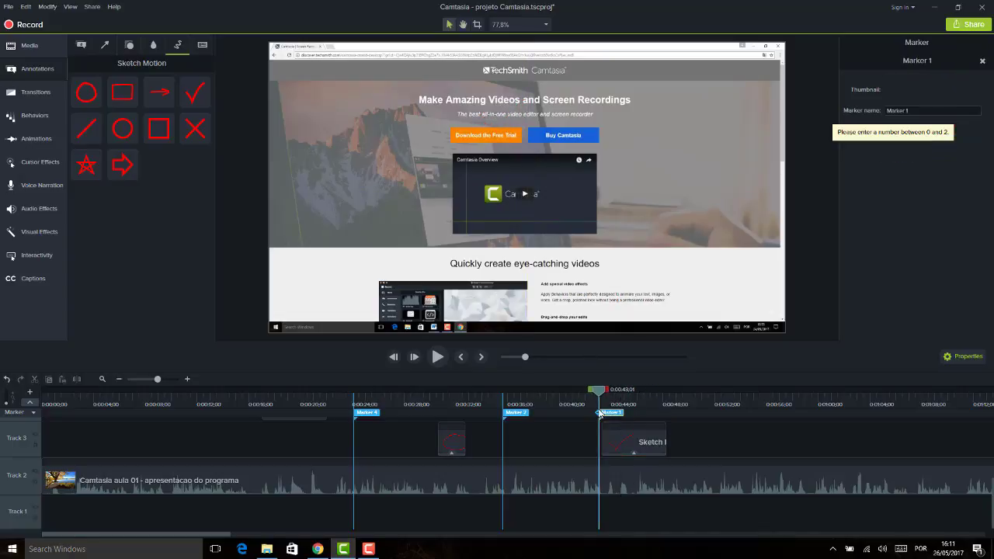
pyautogui.press('space')
pyautogui.press('space')
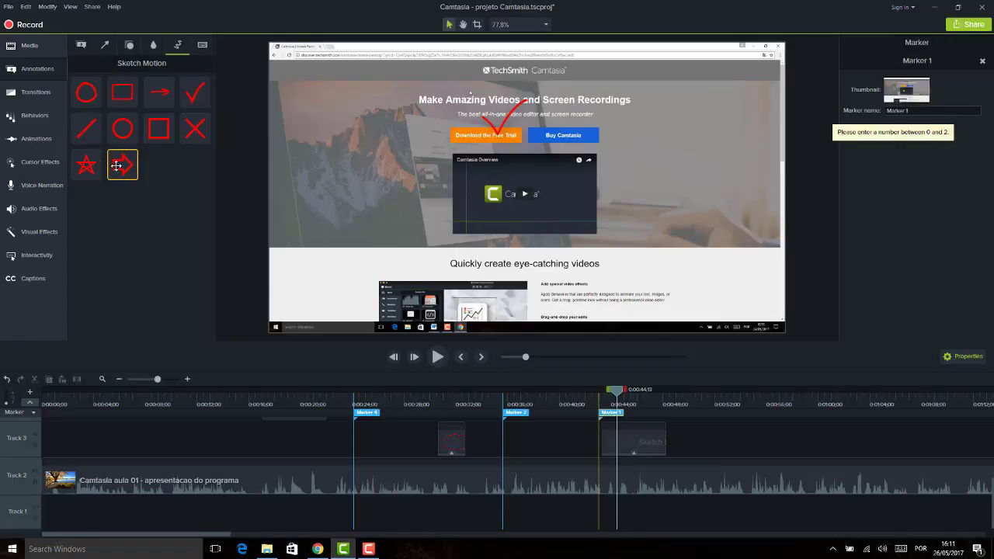
# Add a Sketch Motion X to Track 3 at about 52 seconds and preview its drawing animation
pyautogui.moveTo(195, 128)
pyautogui.mouseDown()
pyautogui.moveTo(629, 415)
pyautogui.moveTo(726, 439)
pyautogui.mouseUp()
pyautogui.click(704, 402)
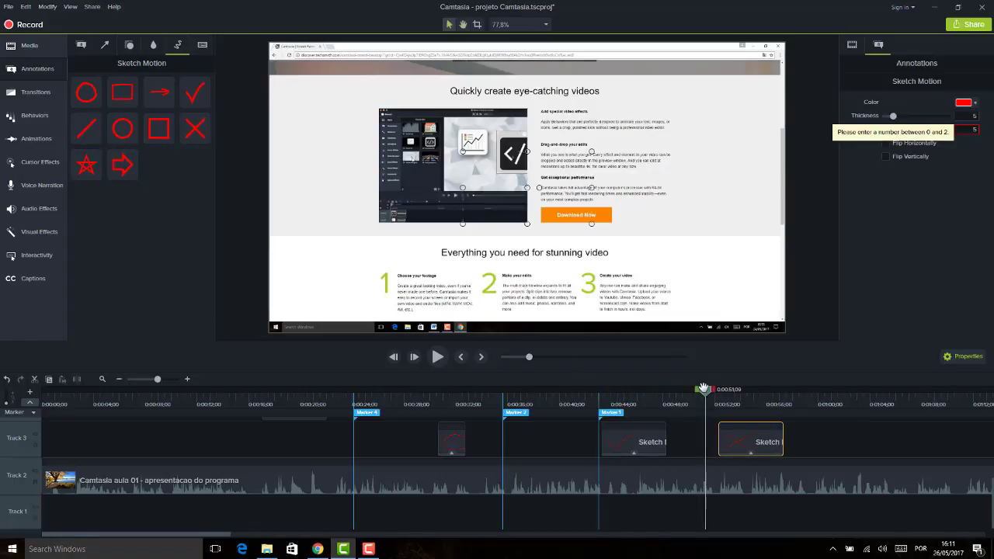
pyautogui.press('space')
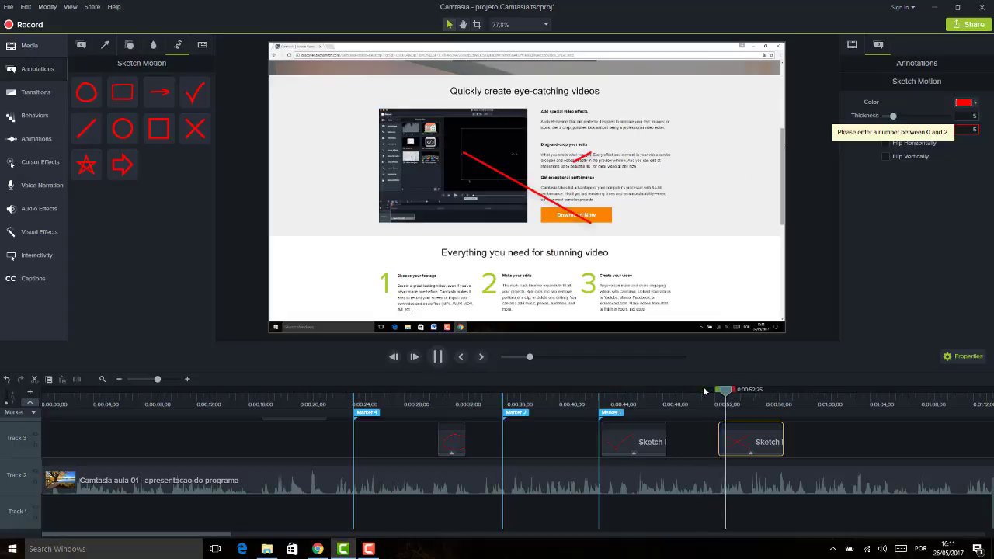
pyautogui.press('space')
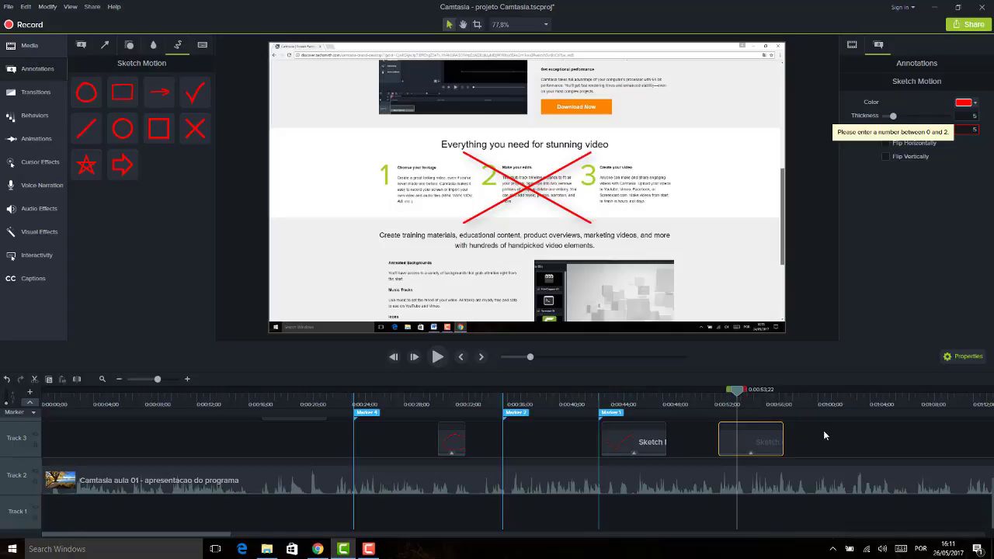
# Delete the Sketch Motion oval, check mark and X clips from Track 3
pyautogui.moveTo(824, 432); pyautogui.dragTo(441, 438)
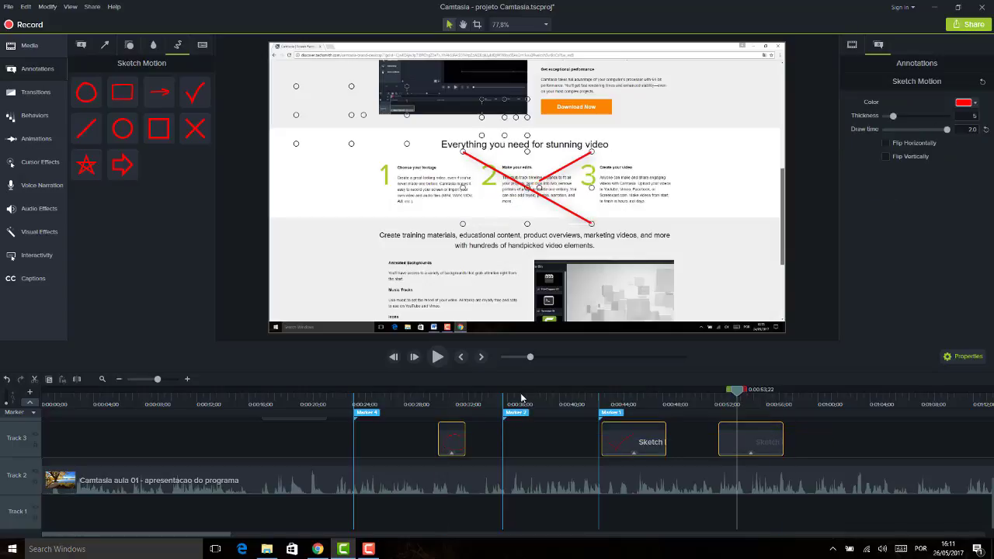
pyautogui.press('Delete')
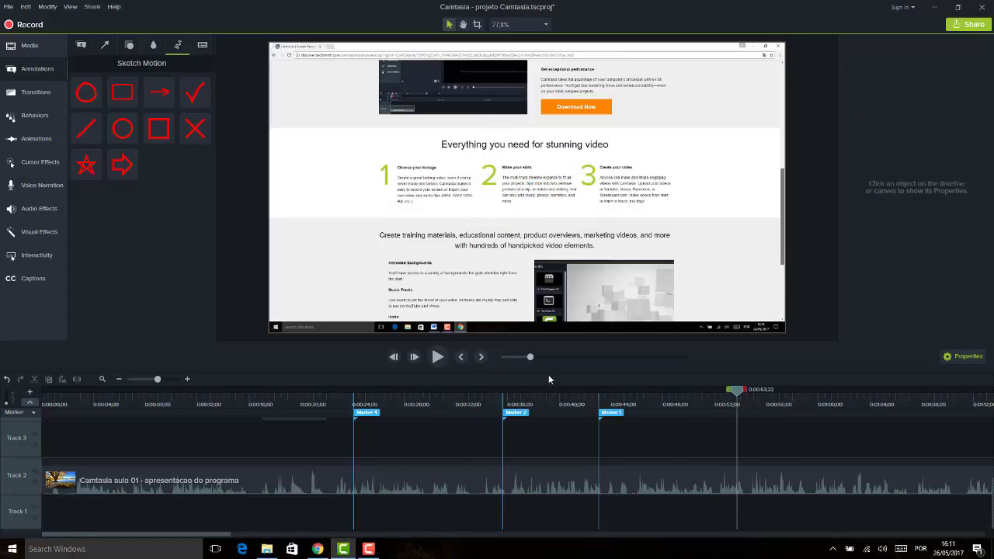
# Move the playhead to 0:00:22;03 and show the Keystroke Callouts annotations
pyautogui.moveTo(565, 405); pyautogui.dragTo(187, 405)
pyautogui.click(327, 404)
pyautogui.click(202, 44)
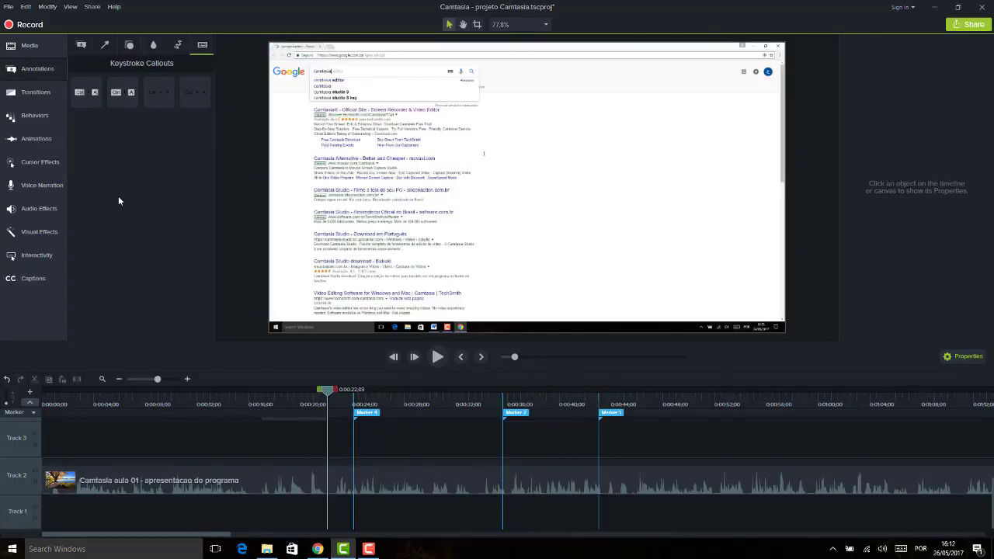